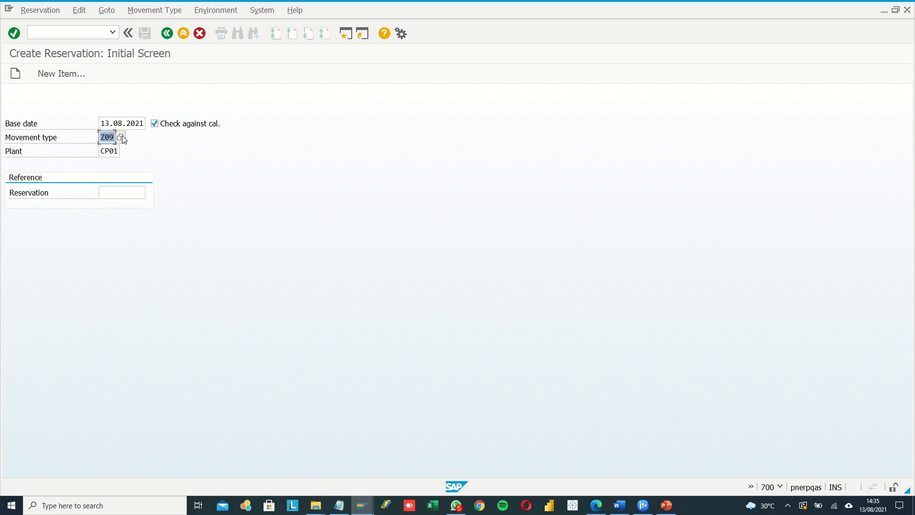
Step: Choose movement type Z09 for a reservation in plant CP01 and proceed to the new items screen
click(121, 137)
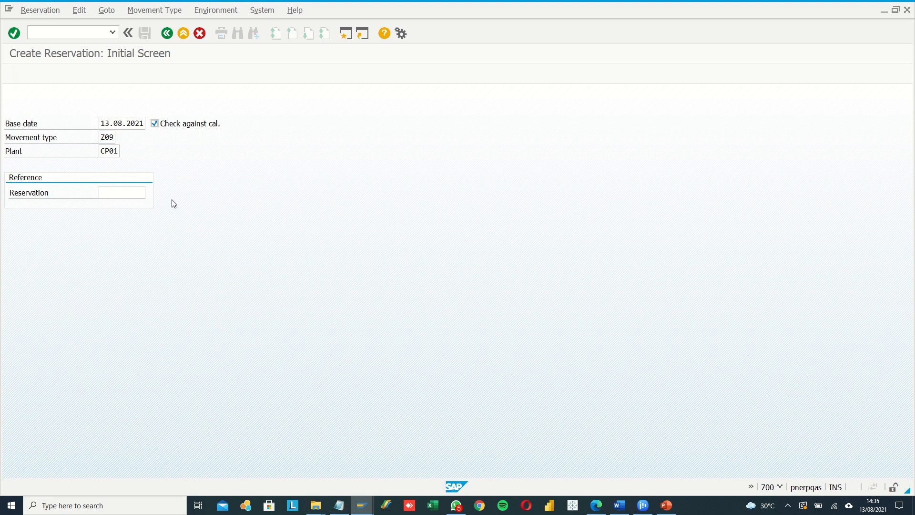
drag(406, 211, 403, 404)
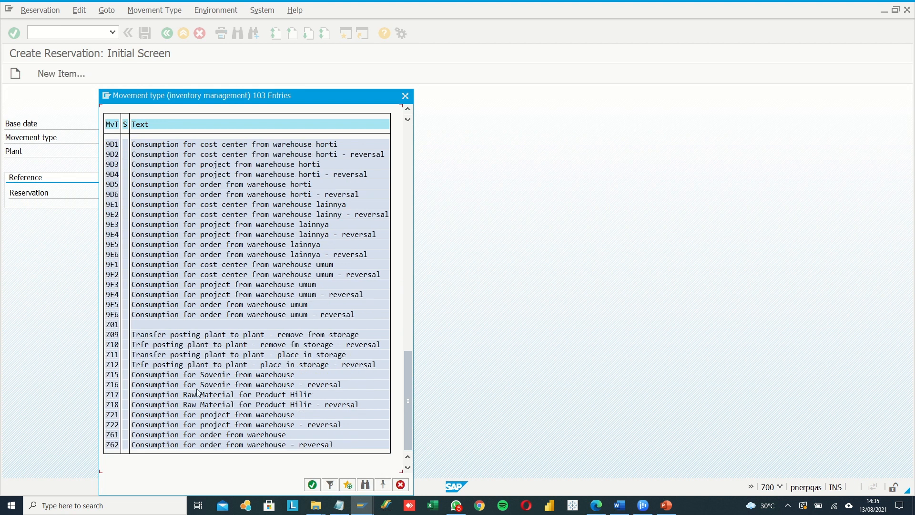
double_click(108, 334)
click(115, 152)
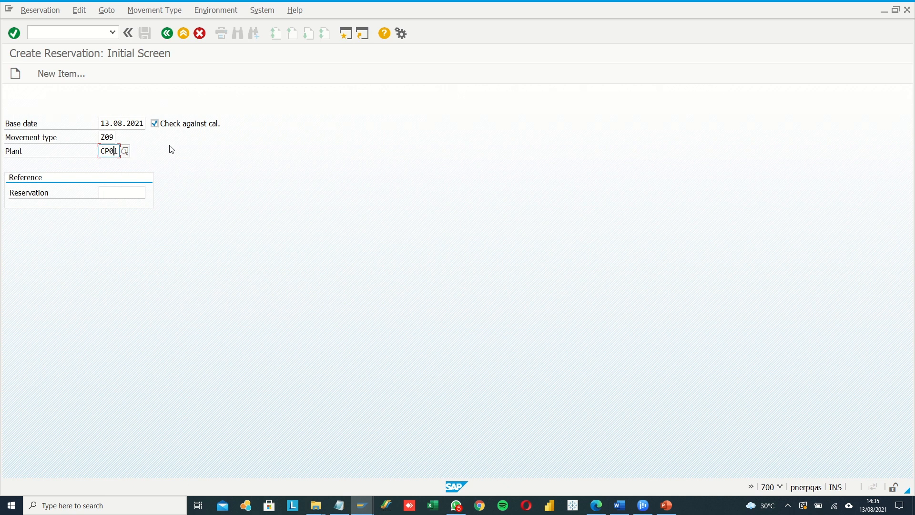
key(Return)
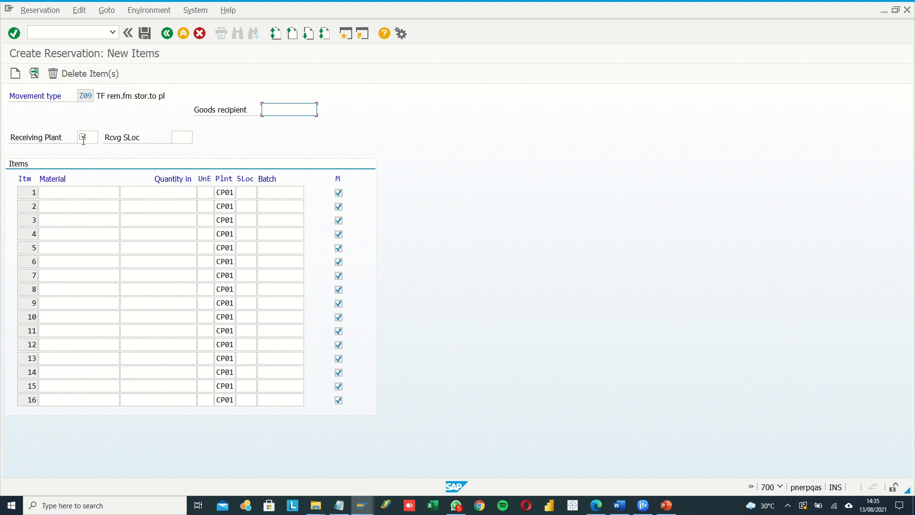
click(83, 141)
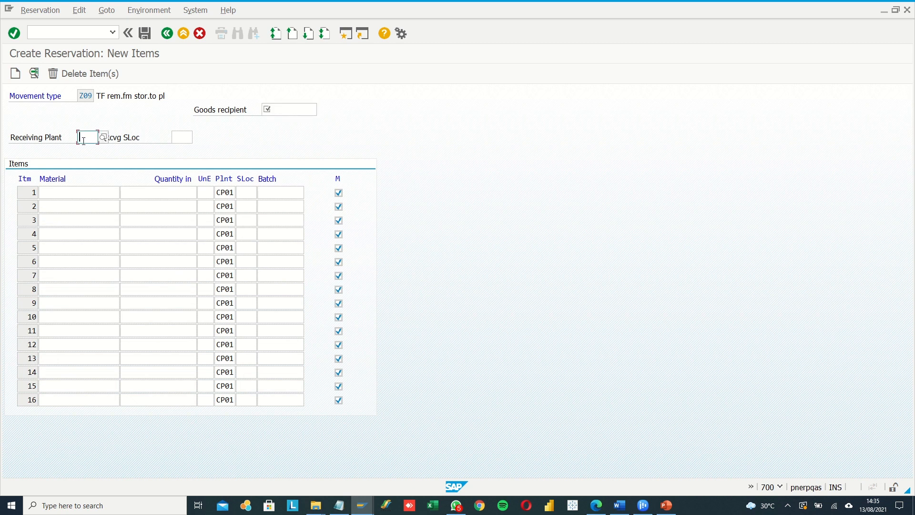
text(C000)
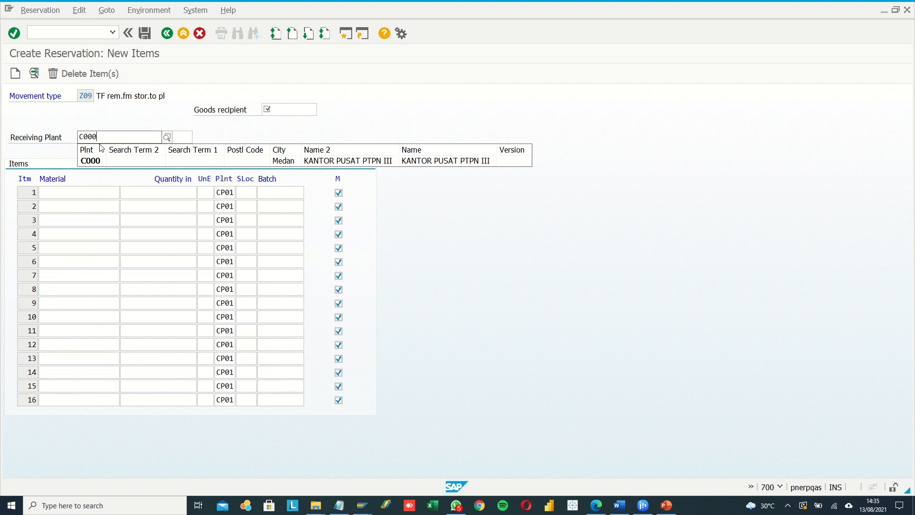
key(BackSpace)
key(BackSpace)
key(BackSpace)
key(BackSpace)
text(E)
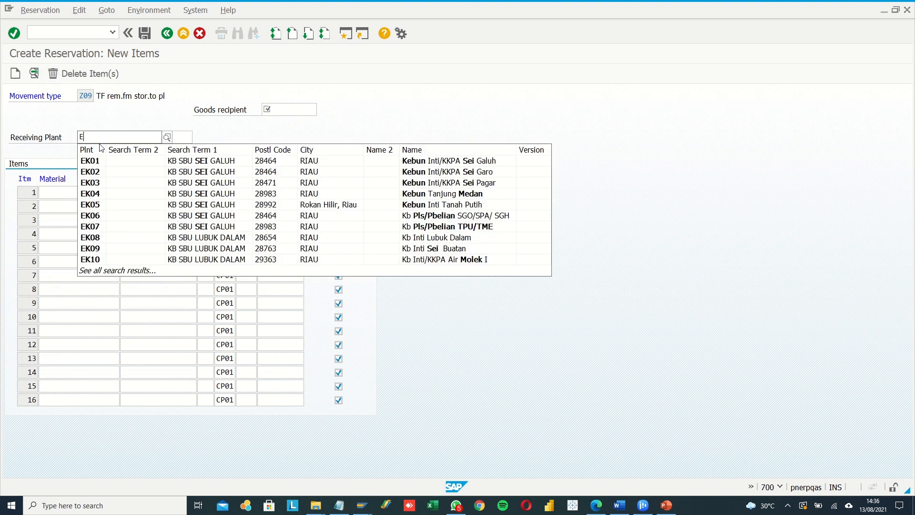
text(0)
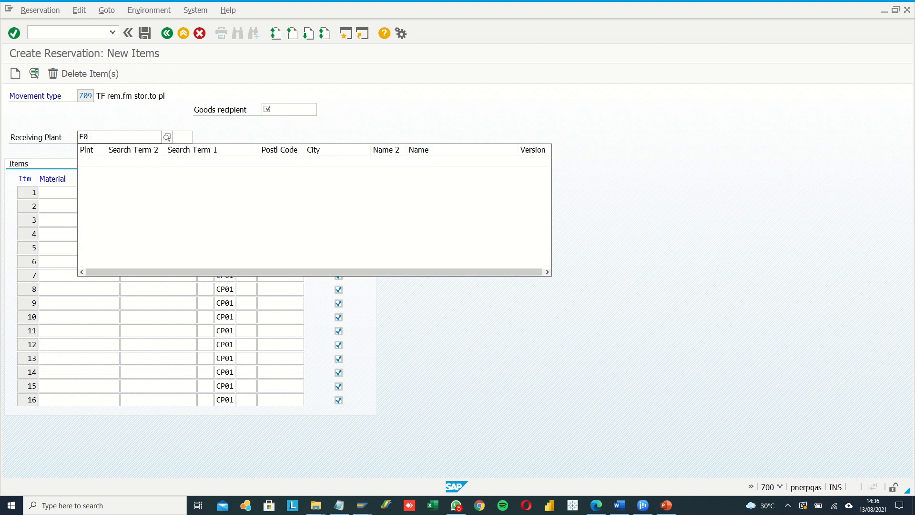
key(BackSpace)
text(00)
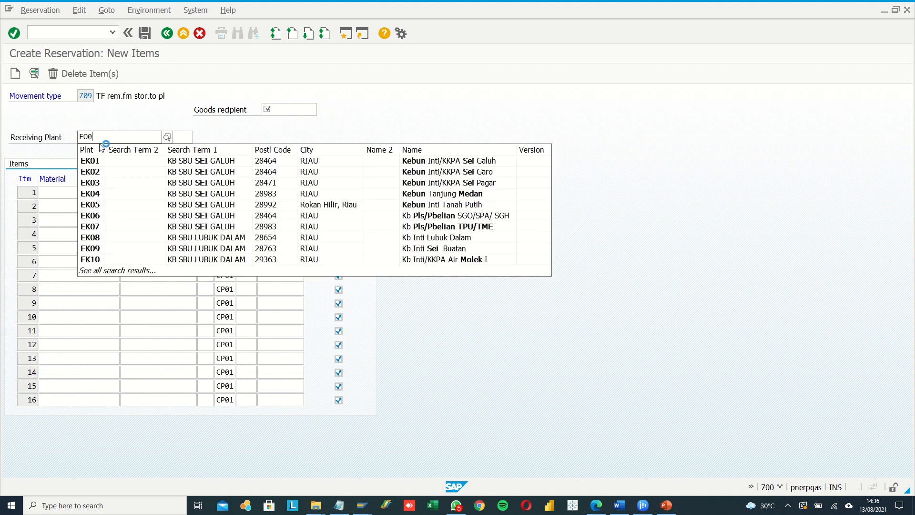
key(BackSpace)
key(BackSpace)
text(H)
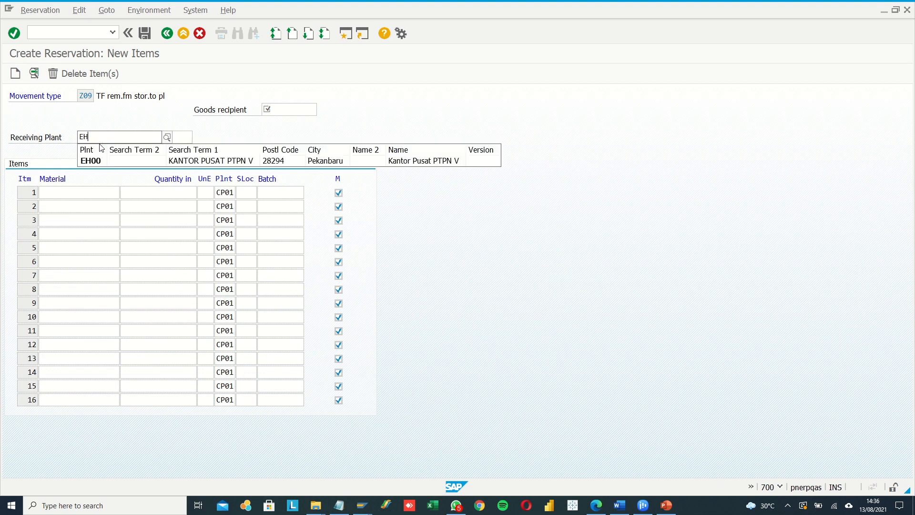
key(BackSpace)
key(BackSpace)
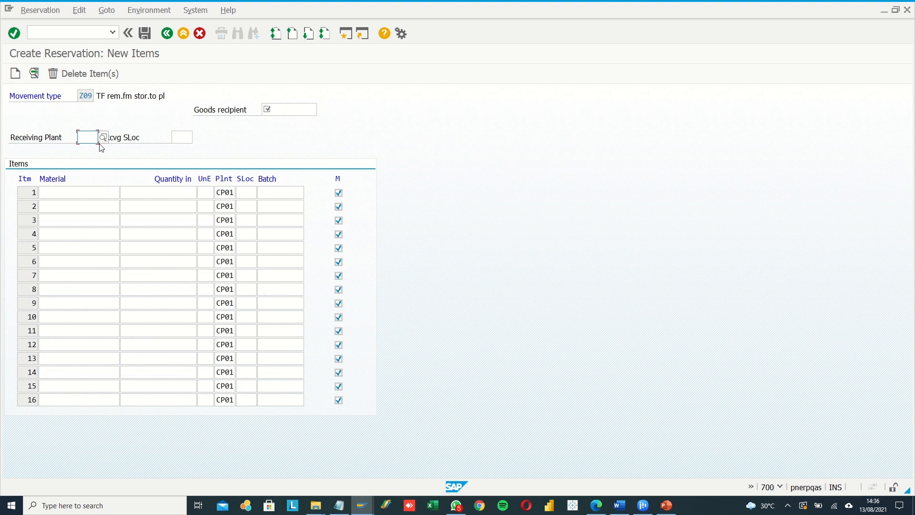
Step: Set the receiving plant to C000 and choose 0035, Gudang IBL No 6, as the receiving storage location
text(C000)
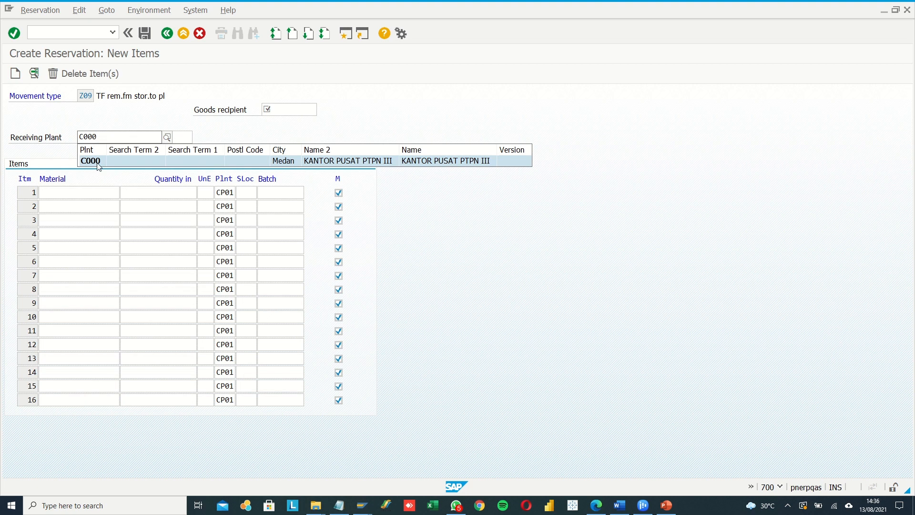
click(97, 161)
click(185, 138)
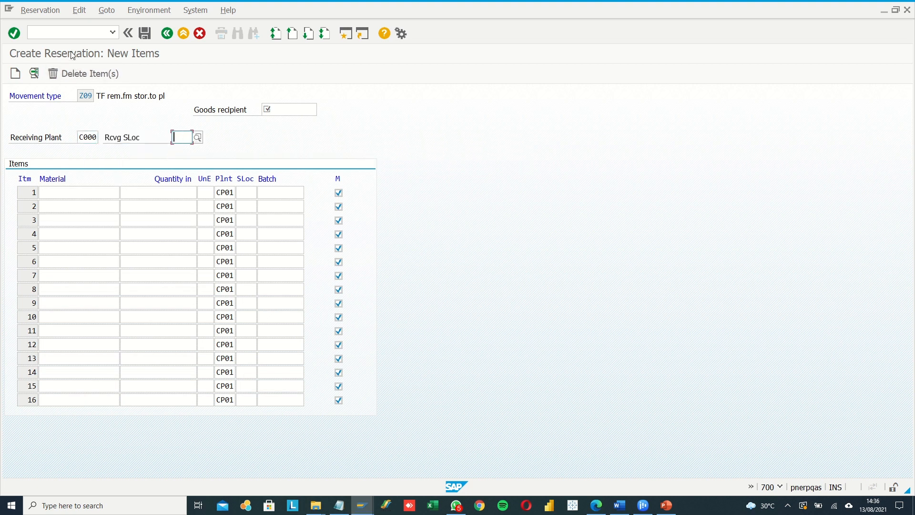
click(83, 32)
click(189, 138)
click(198, 139)
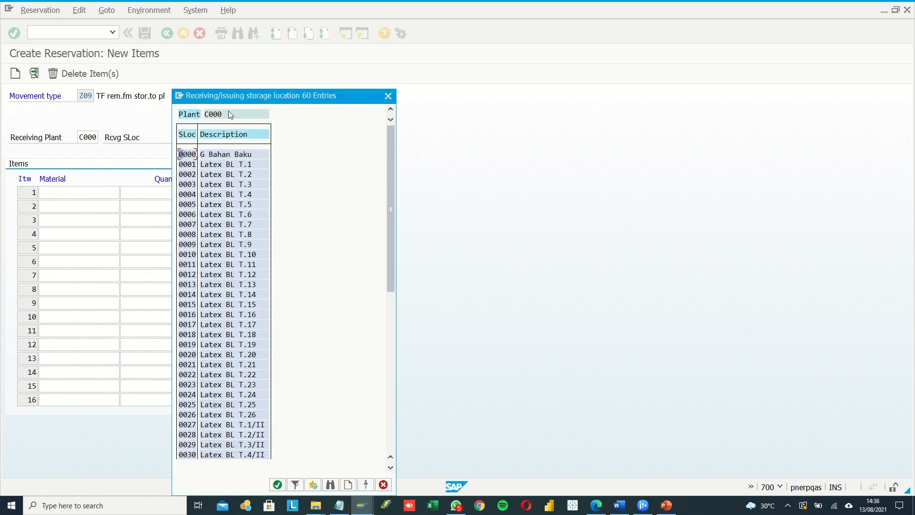
drag(241, 95, 290, 69)
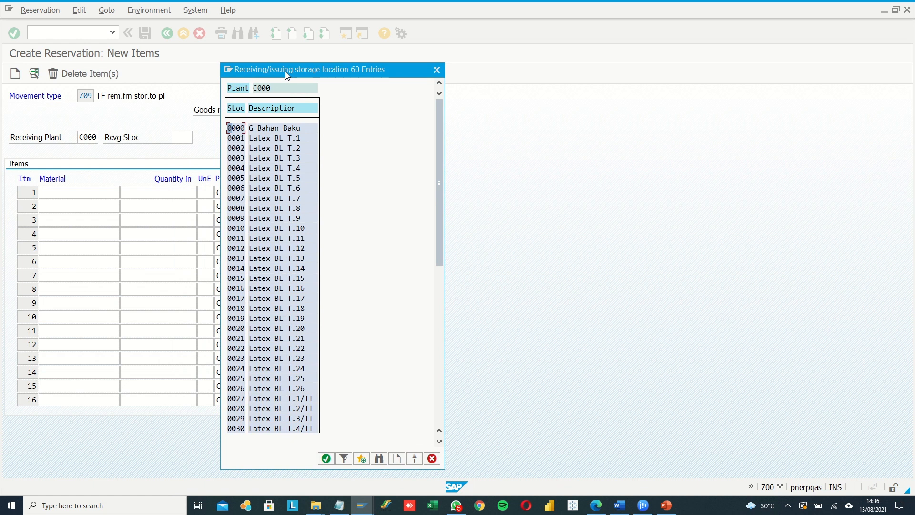
scroll(270, 309, down, 1)
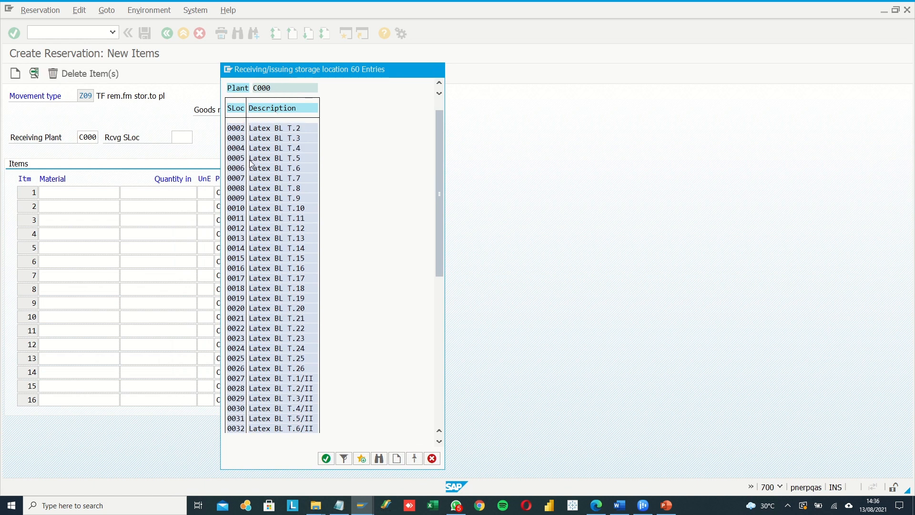
scroll(277, 255, down, 5)
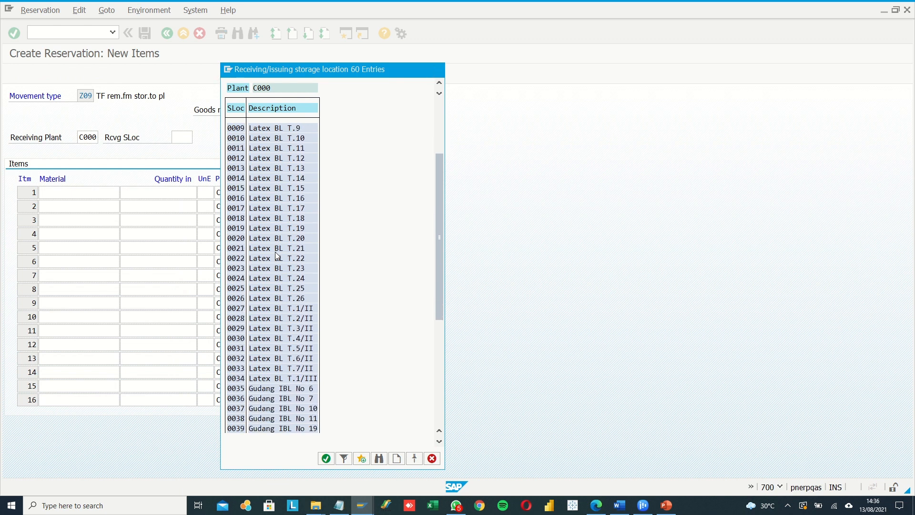
scroll(276, 255, down, 3)
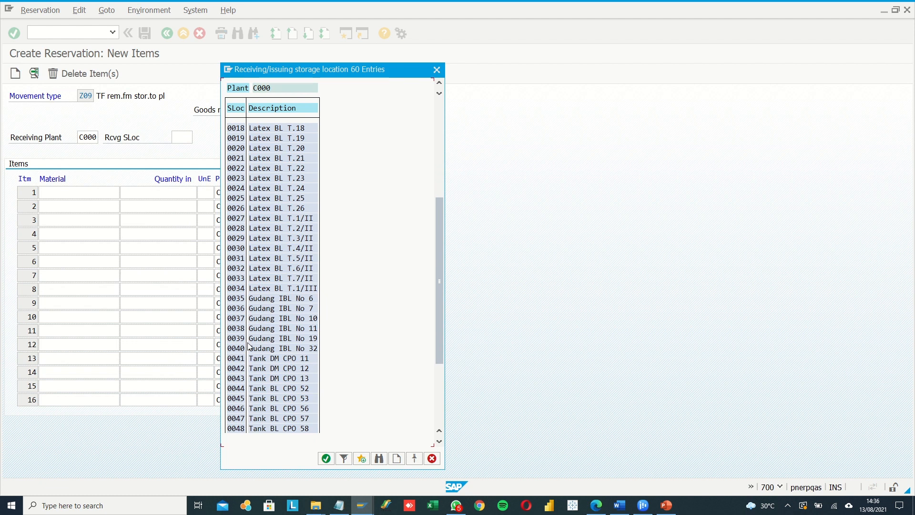
double_click(239, 300)
Step: Enter SAN BELAWAN as the goods recipient of the reservation
click(279, 108)
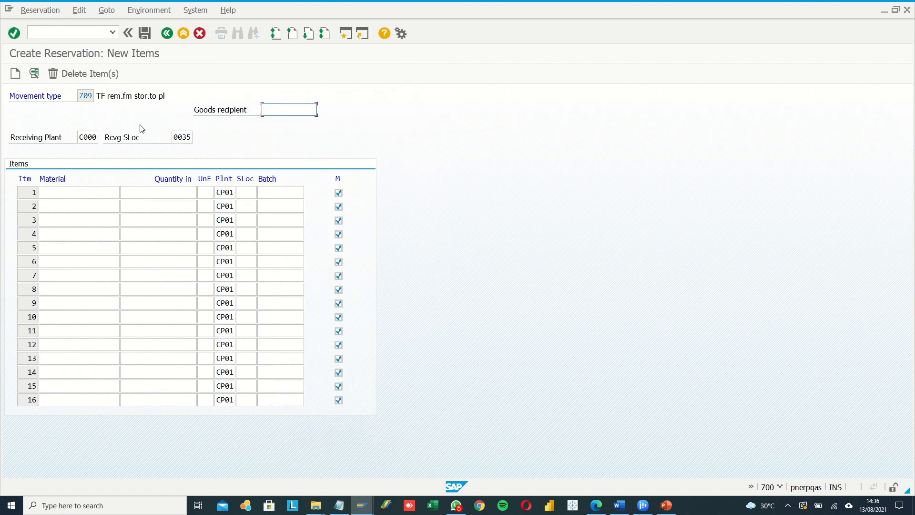
text(SAN DUMAI)
key(BackSpace)
key(BackSpace)
key(BackSpace)
key(BackSpace)
key(BackSpace)
key(BackSpace)
text(BELAWAN)
Step: Review the available receiving storage locations of plant C000 and check the goods recipient entry against them
click(191, 139)
key(F4)
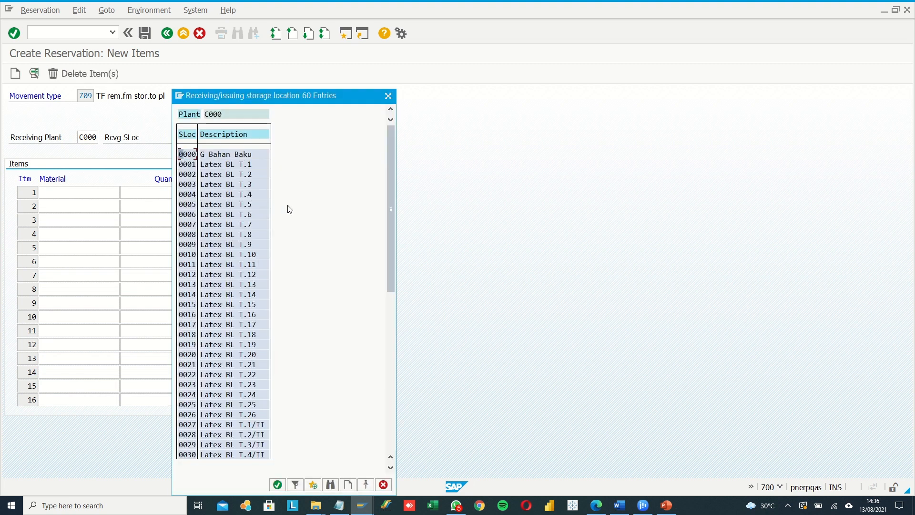
drag(387, 217, 388, 354)
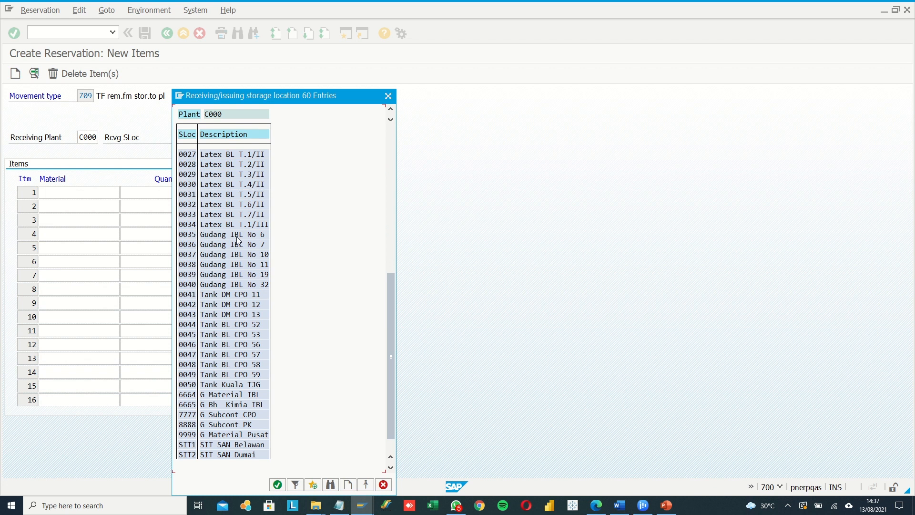
click(388, 95)
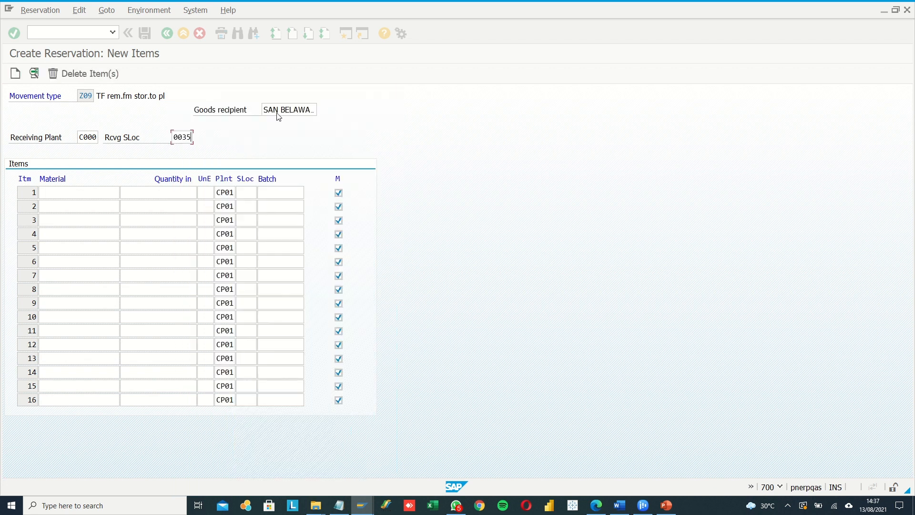
click(290, 110)
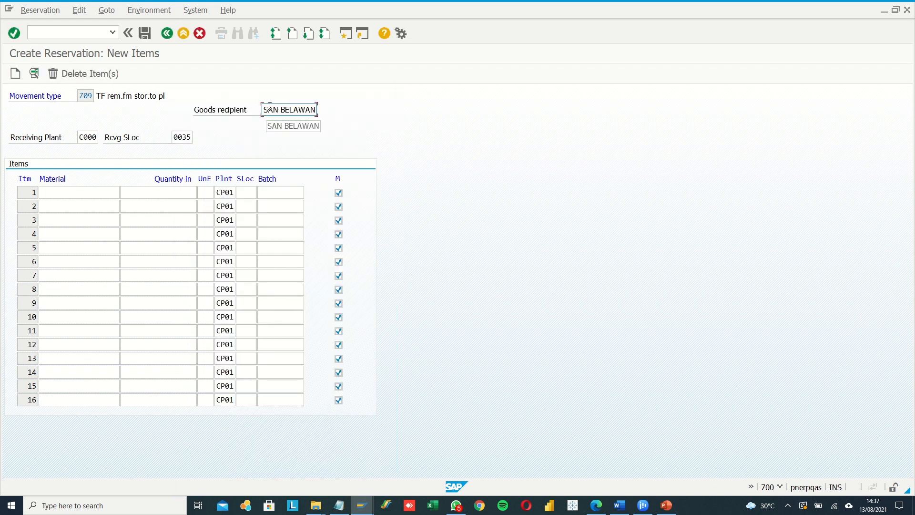
drag(265, 109, 313, 126)
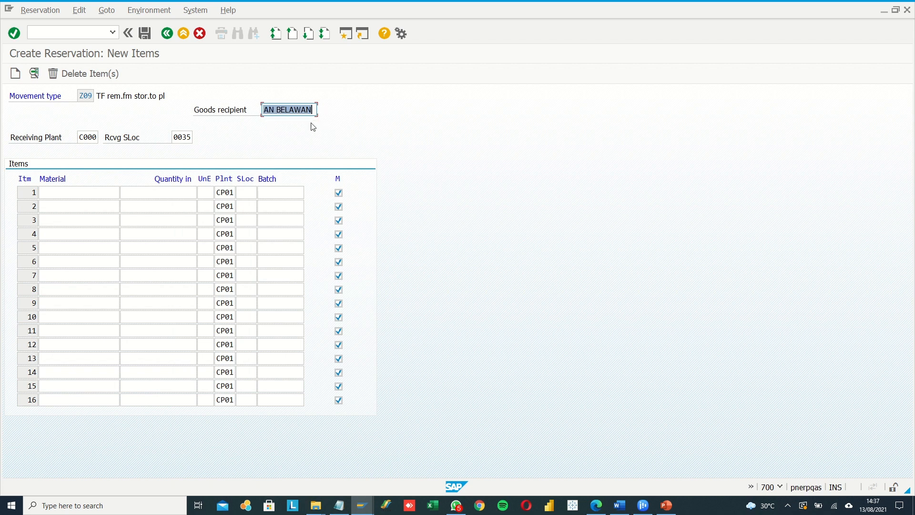
Step: Enter material 11000003 (CPO) with quantity 500.000 as the first reservation item and validate it
click(89, 192)
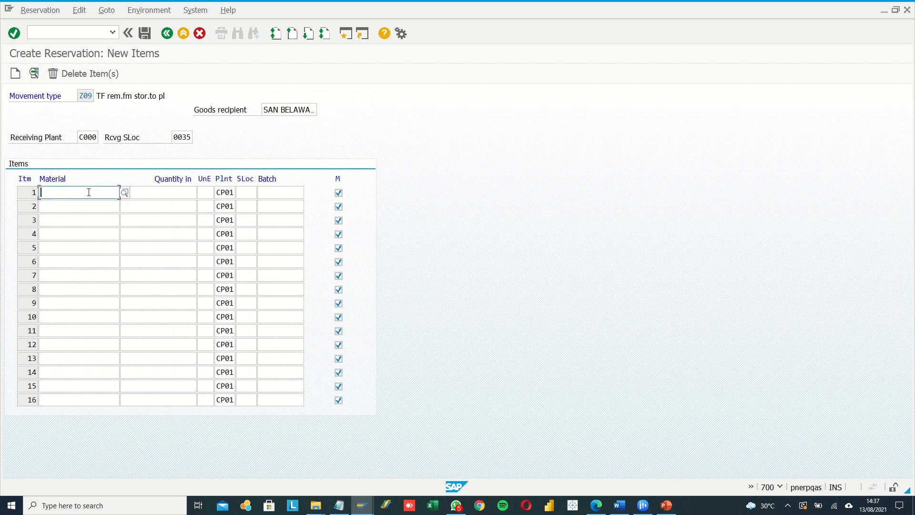
text(11000003)
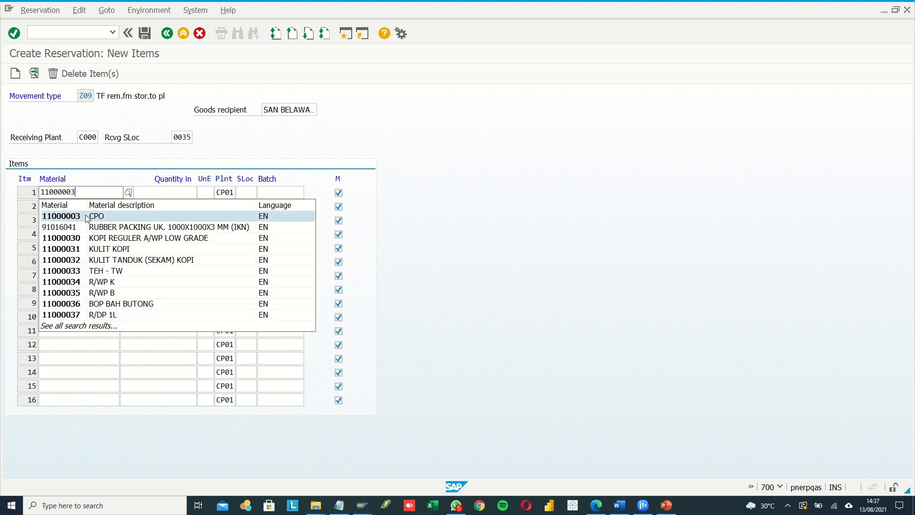
click(87, 215)
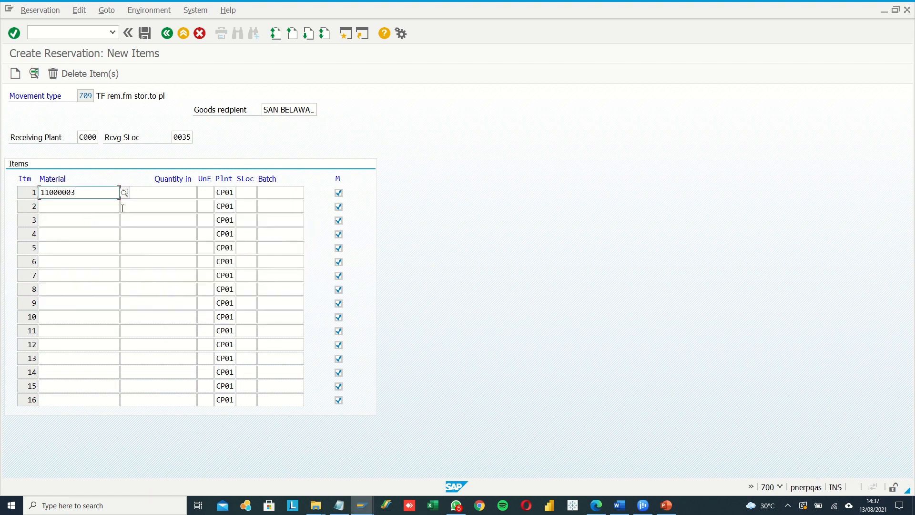
click(148, 192)
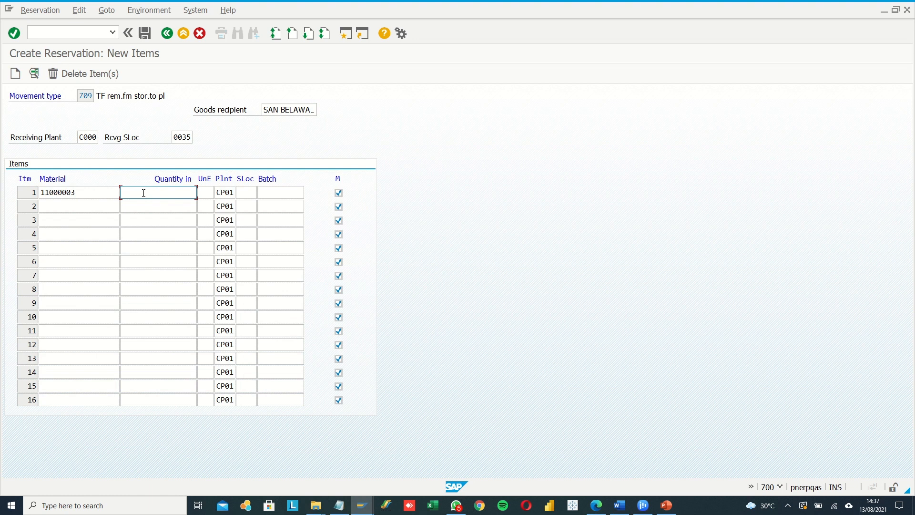
text(500000)
key(Return)
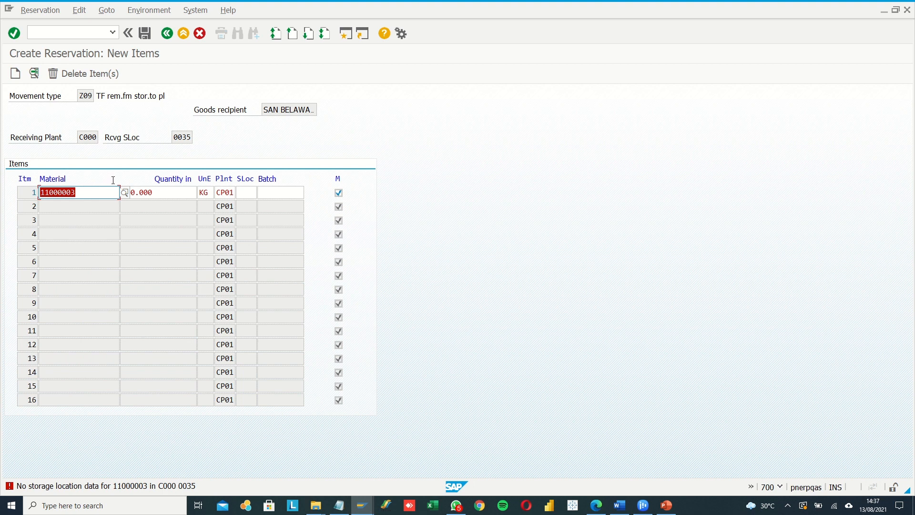
Step: Leave the reservation entry without saving and start transaction mmsc for maintaining storage locations collectively
click(71, 32)
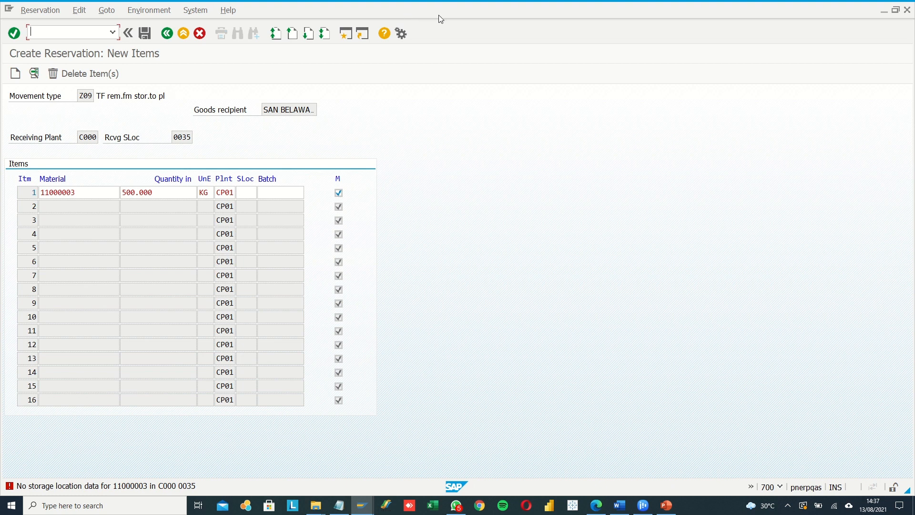
mouse_move(467, 5)
click(392, 23)
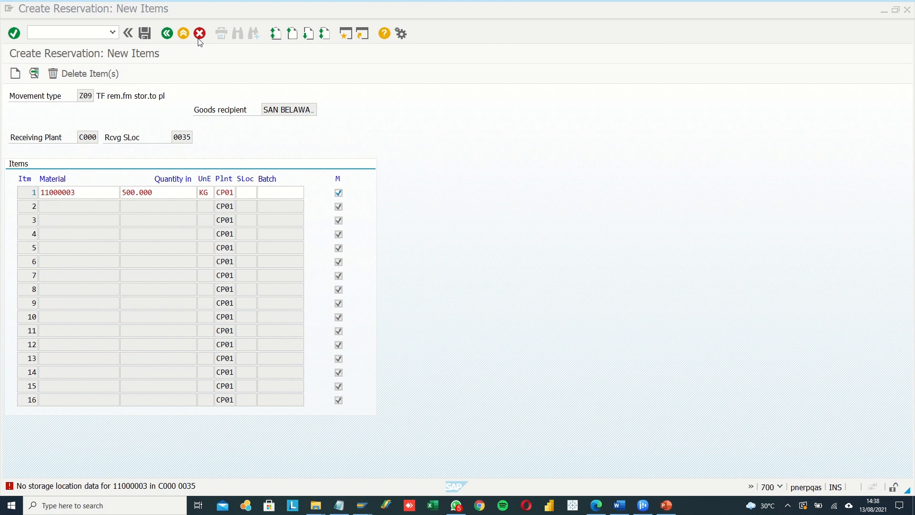
click(199, 37)
click(177, 36)
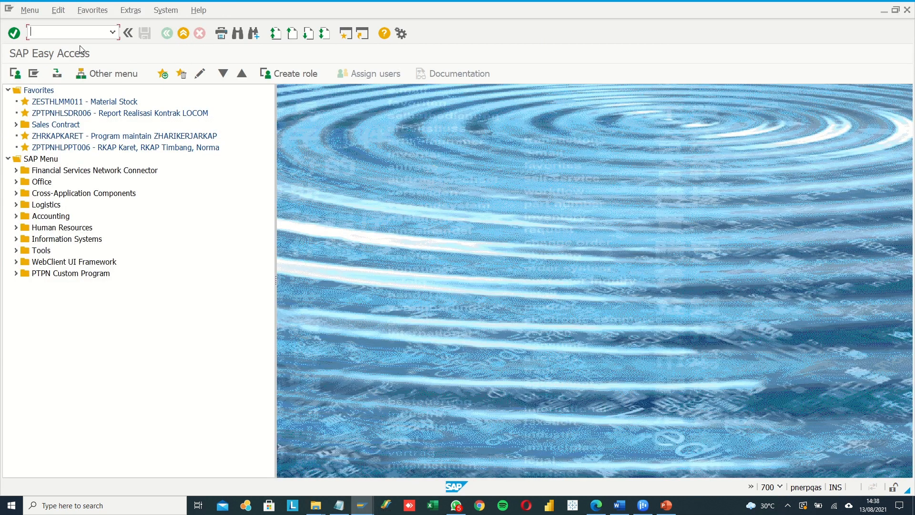
text(mmsc)
key(Return)
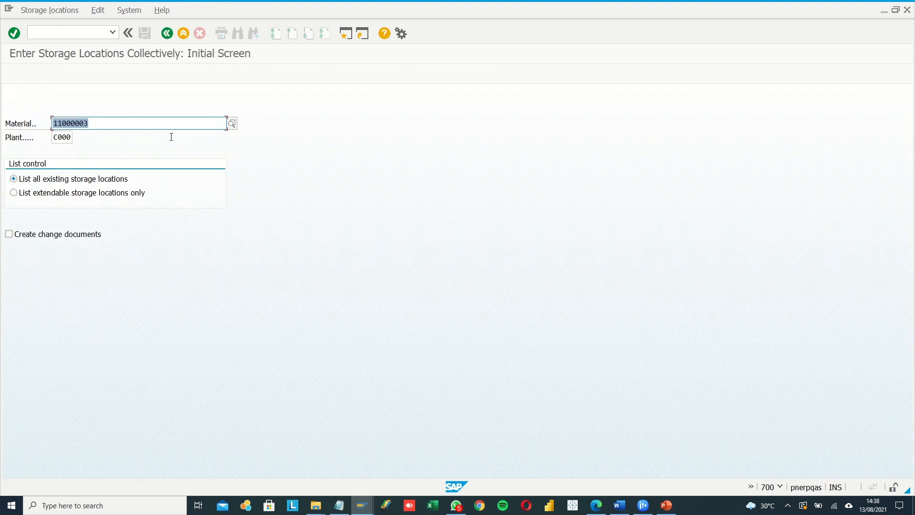
Step: Extend material 11000003 in plant C000 to storage location 0035 and save the storage location list
click(70, 137)
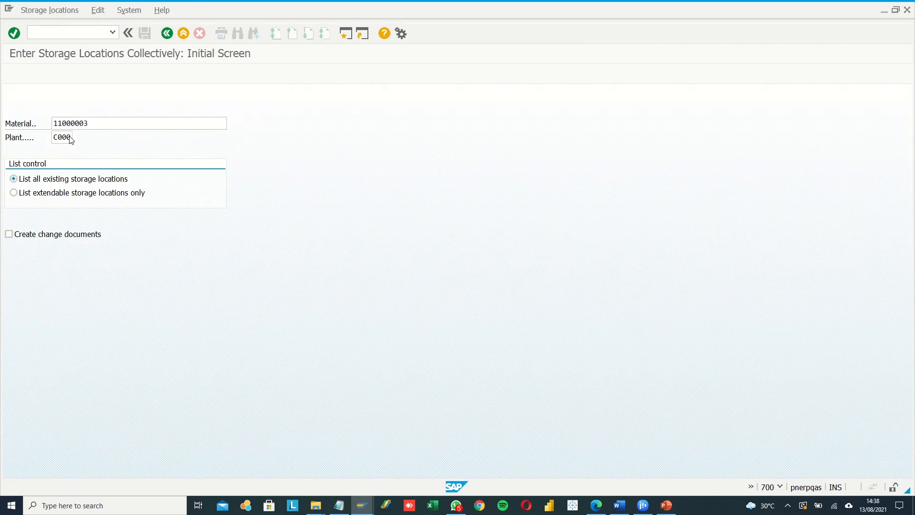
key(Return)
text(003)
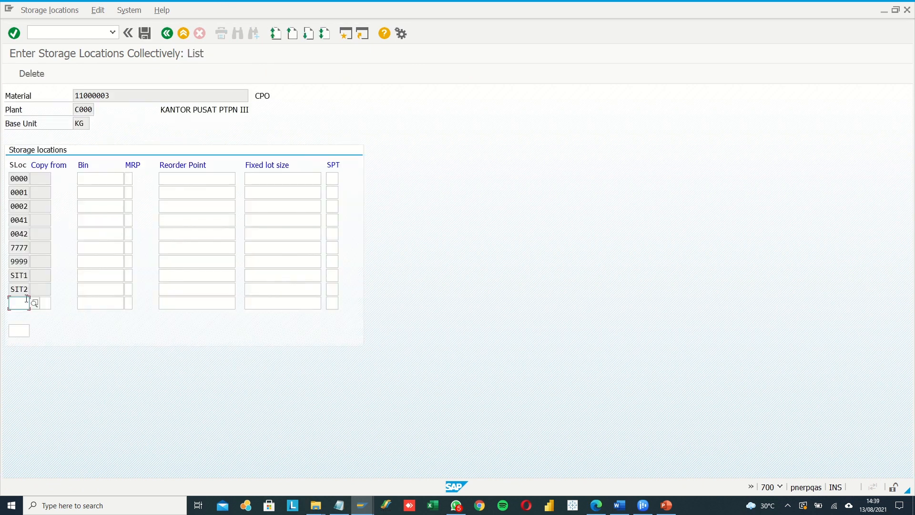
text(5)
key(Return)
click(151, 33)
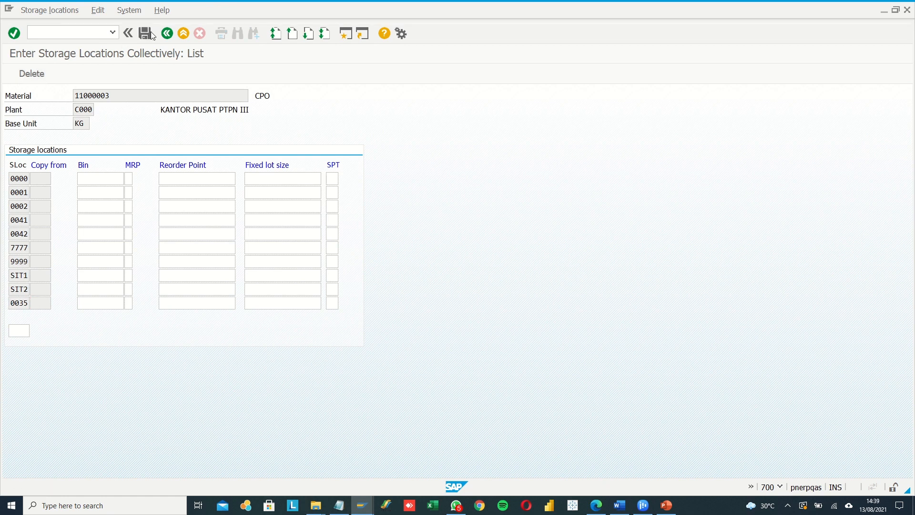
Step: Start transaction mb21 and begin a reservation with base date 13.08.2021, movement type Z09 and plant CP01
click(90, 32)
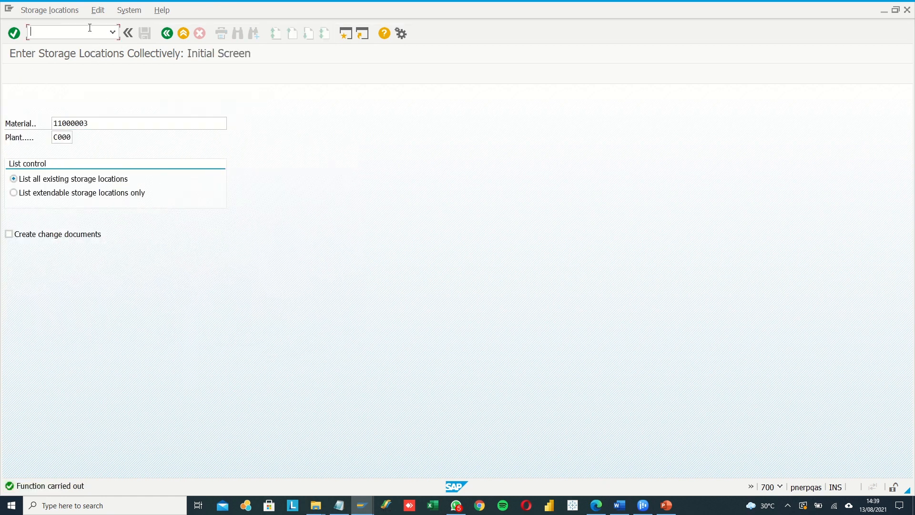
text(/nmb21)
key(Return)
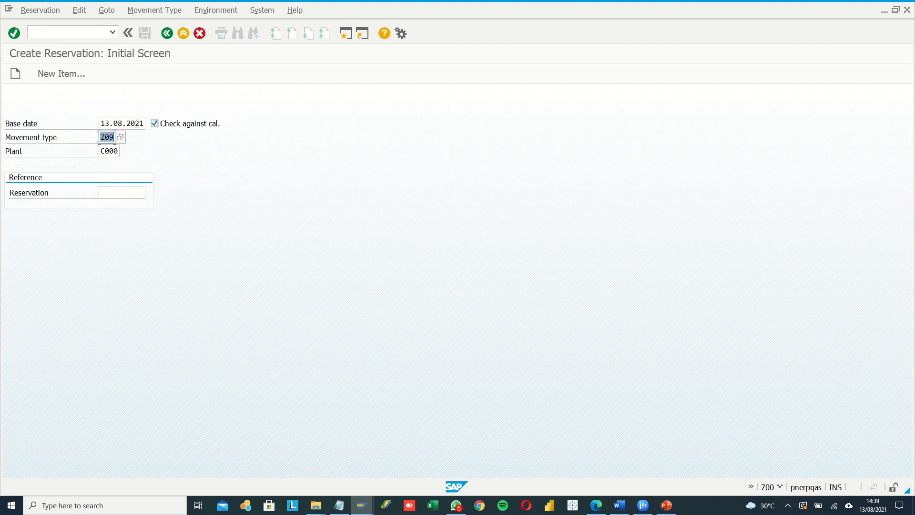
click(137, 123)
drag(103, 151, 121, 151)
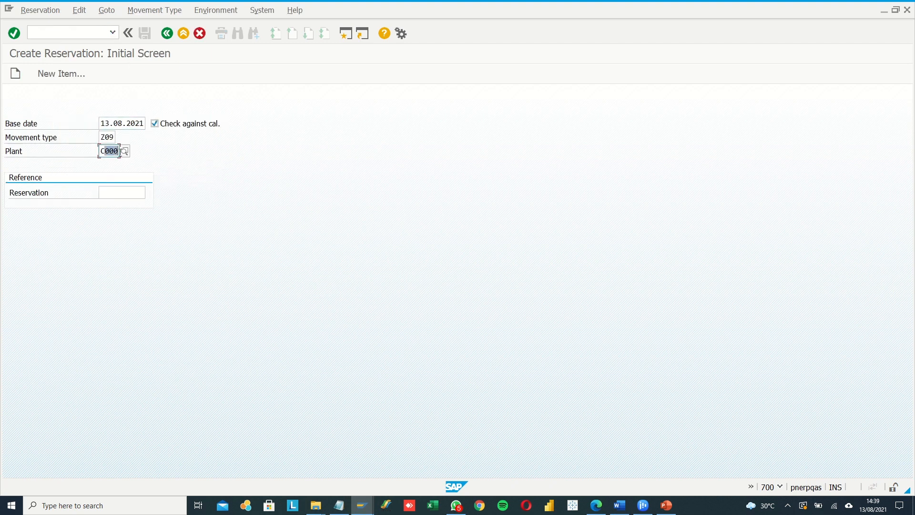
text(P01)
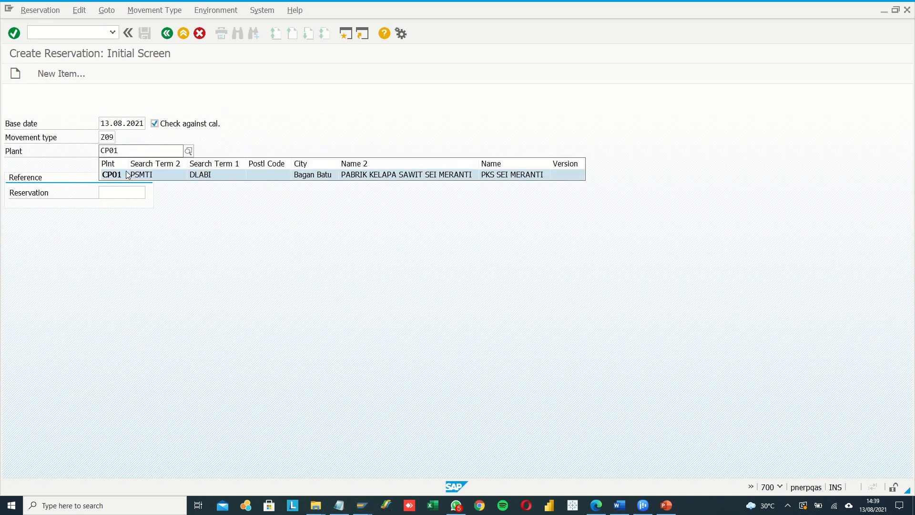
click(175, 173)
key(Return)
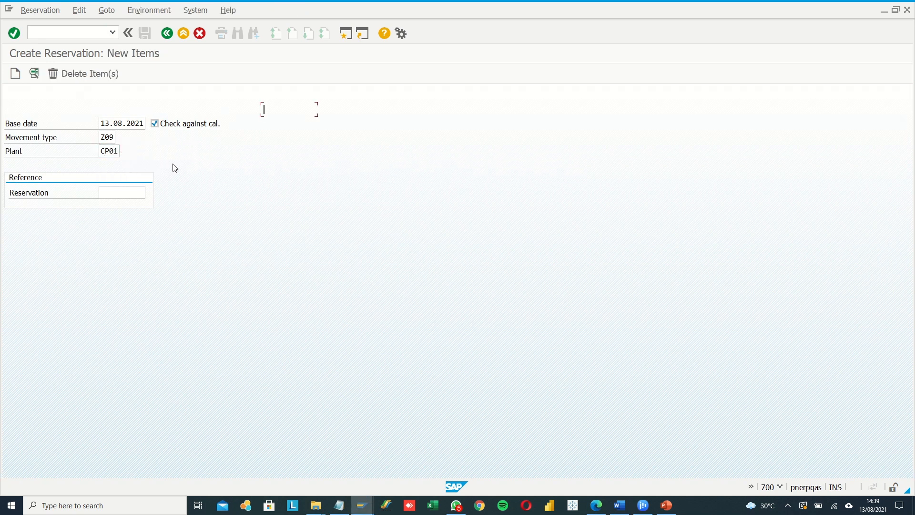
Step: Set the reservation's receiving plant to C000, the receiving storage location to 0035 and the goods recipient to SAN BELAWAN
click(87, 137)
text(C000)
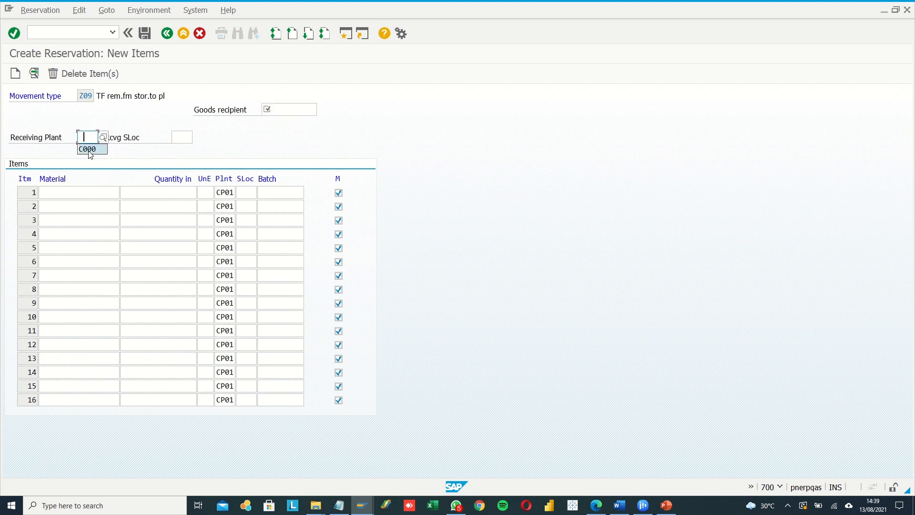
click(187, 140)
click(186, 149)
click(276, 109)
click(283, 122)
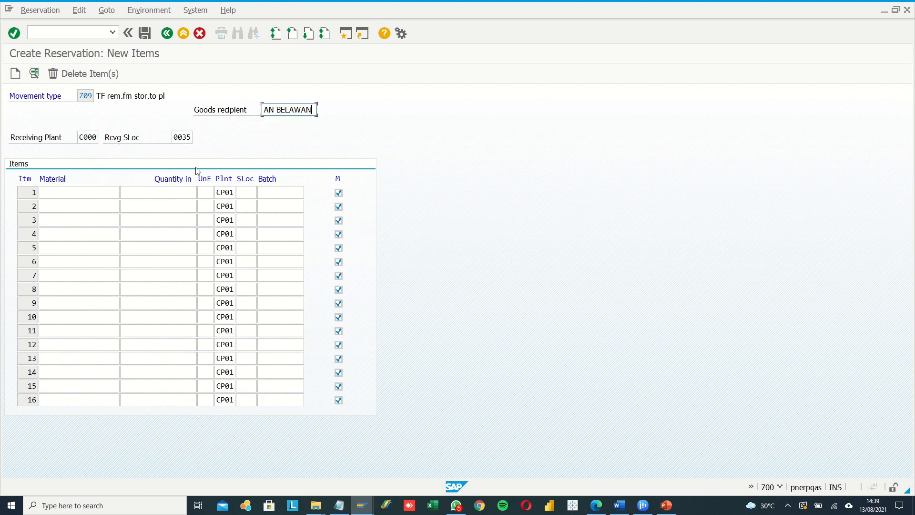
Step: Enter material 11000003 with quantity 500000 as the first item, validate it and post the reservation
click(89, 193)
click(81, 206)
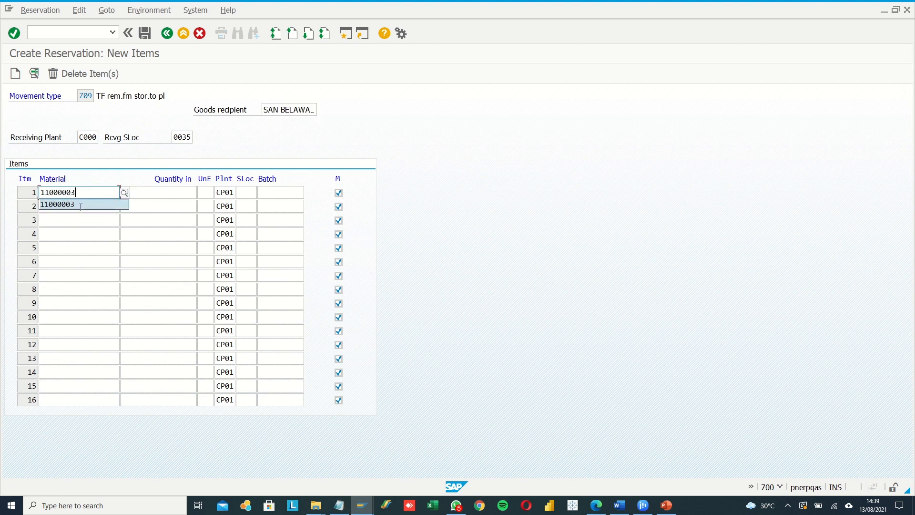
click(147, 193)
click(145, 204)
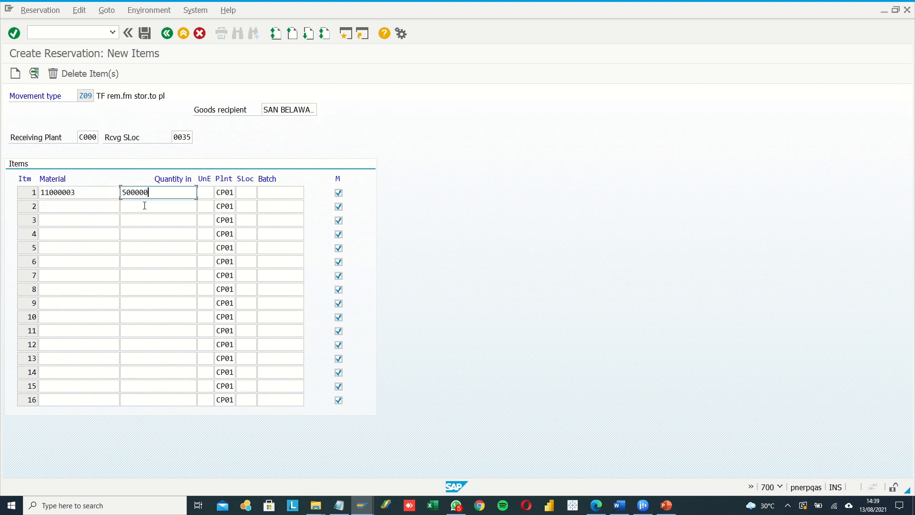
key(Return)
key(Return)
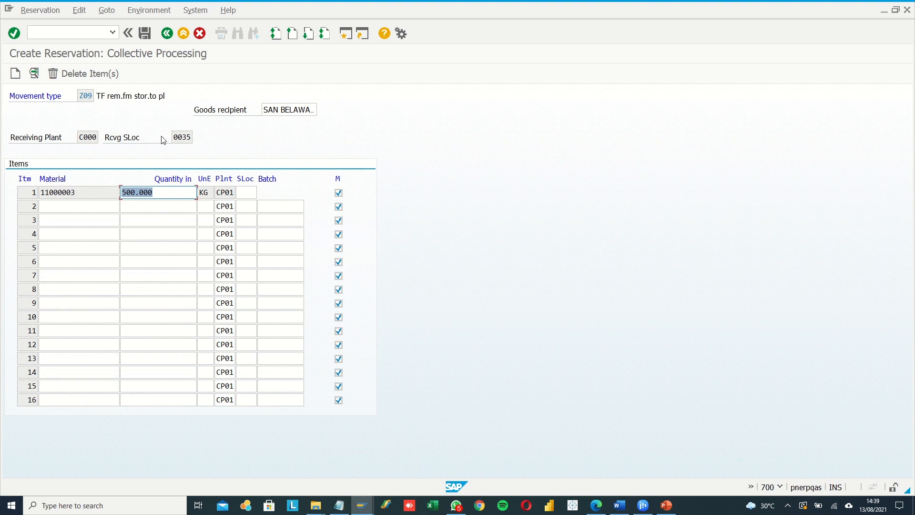
click(145, 34)
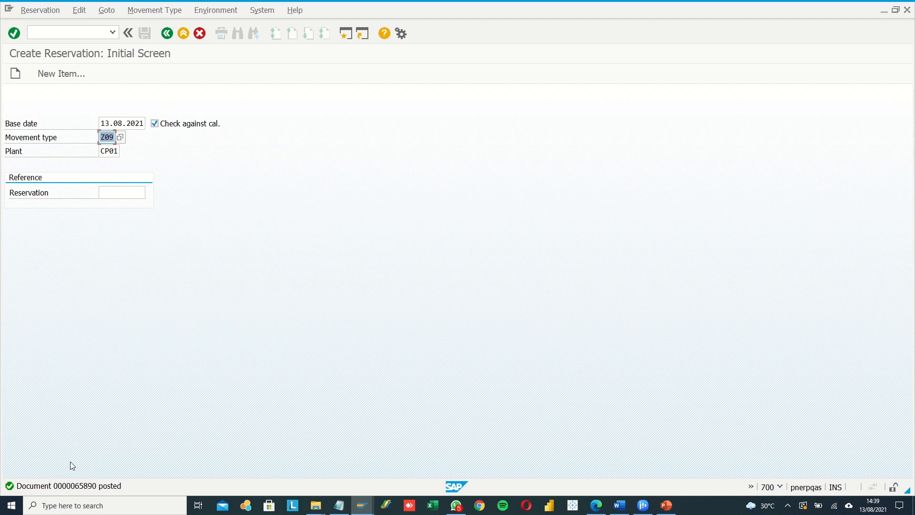
Step: Open the just-posted reservation for changing with transaction MB22
click(58, 36)
text(/M)
key(BackSpace)
text(NMB)
text(02)
key(Return)
key(Return)
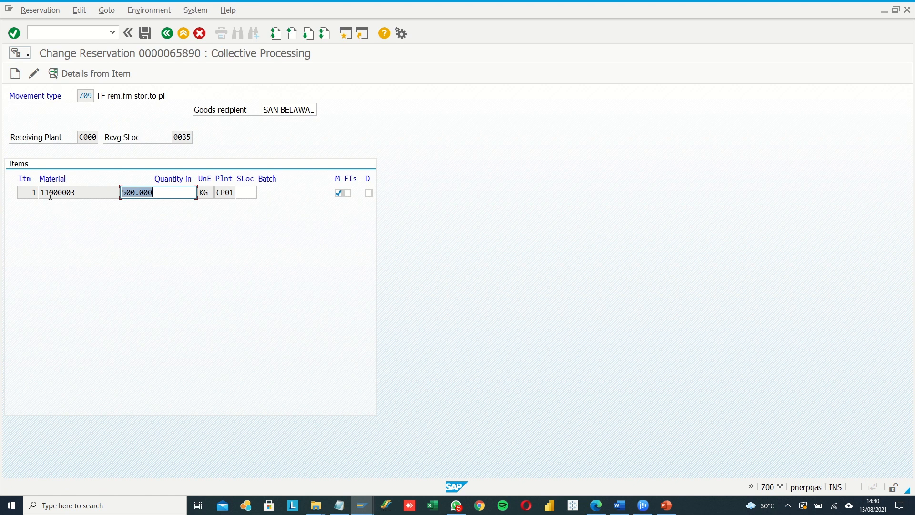
Step: Flag reservation item 1 for deletion and open new item entry with requirements date 13.08.2021 and plant CP01
click(155, 192)
click(369, 193)
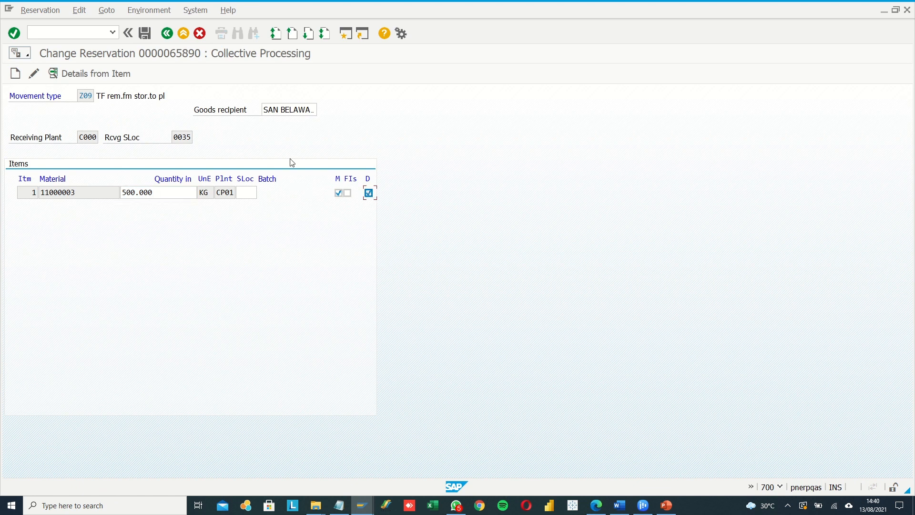
click(22, 74)
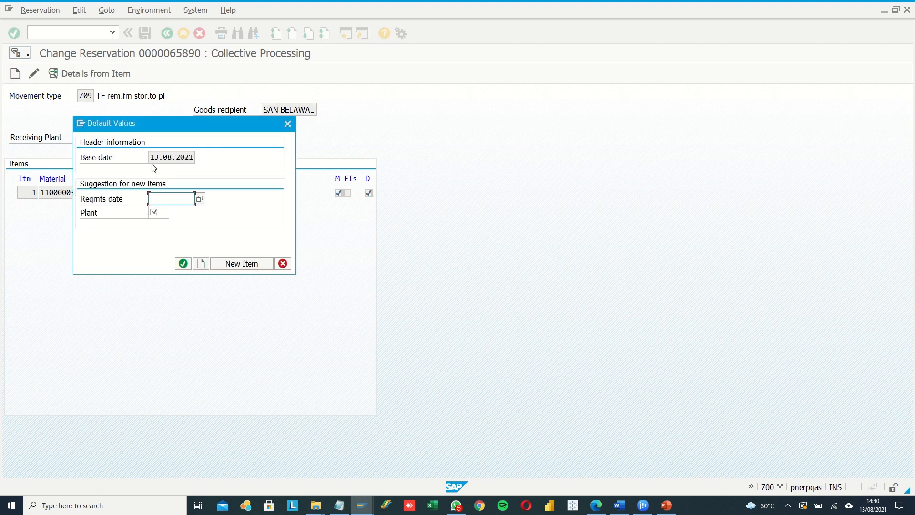
text(13.08.2021)
click(156, 212)
text(CP01)
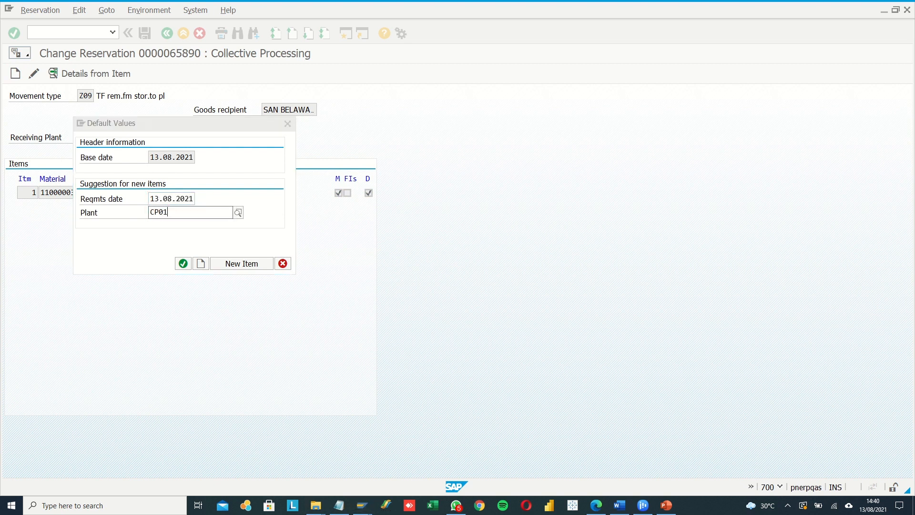
key(Return)
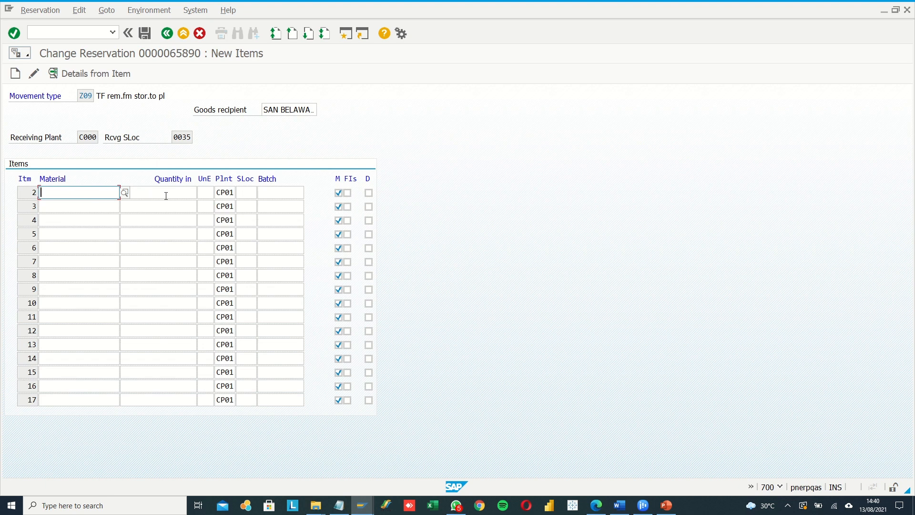
Step: Review the receiving plant, receiving storage location and available reservation functions, and leave the change transaction without saving
drag(80, 137, 89, 137)
drag(174, 138, 181, 137)
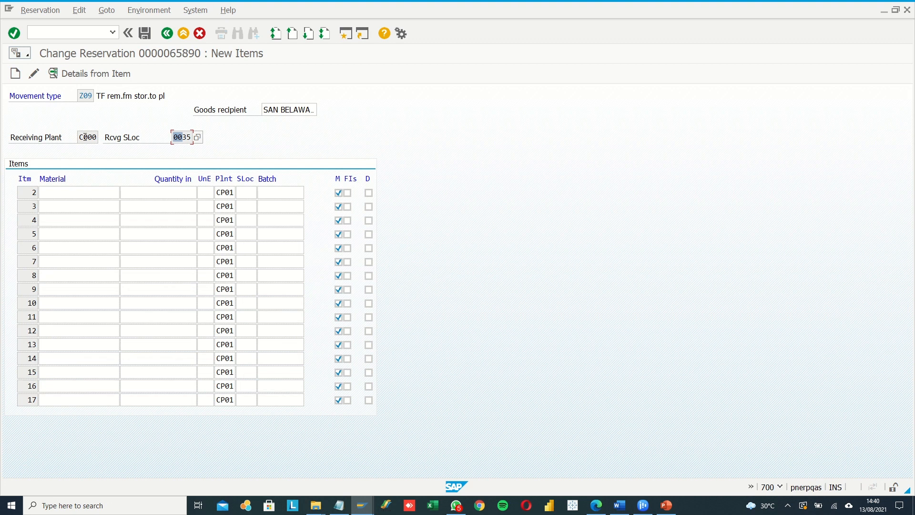
click(40, 10)
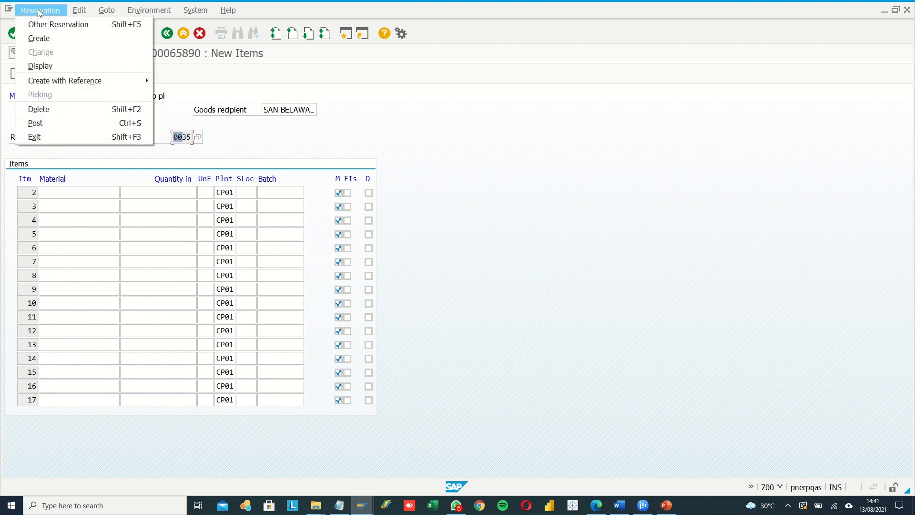
click(224, 139)
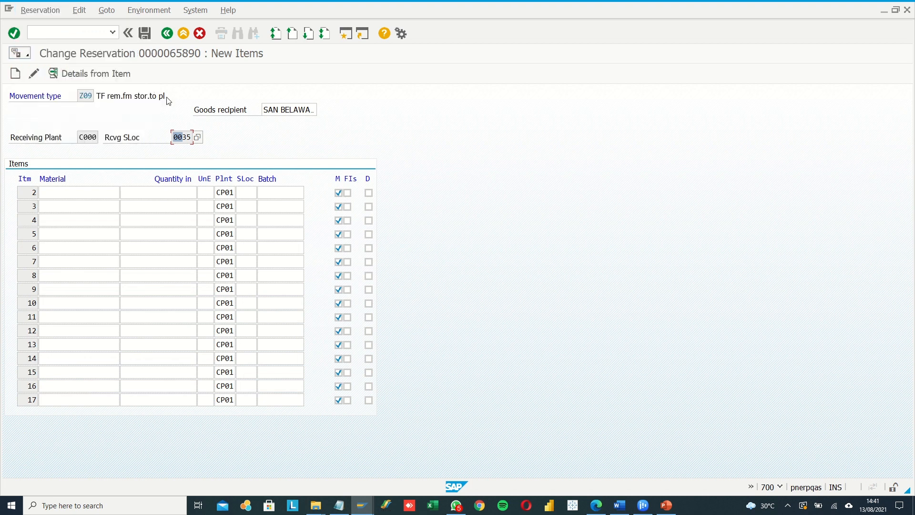
click(50, 10)
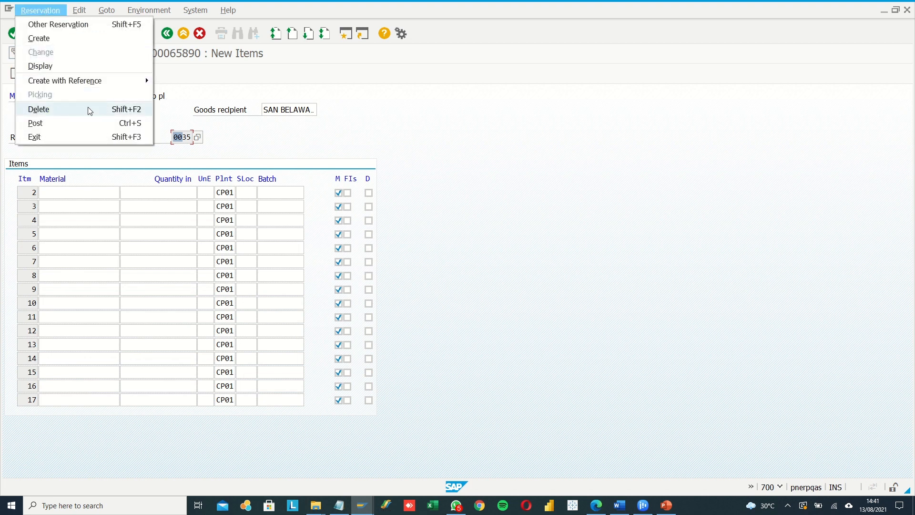
click(260, 135)
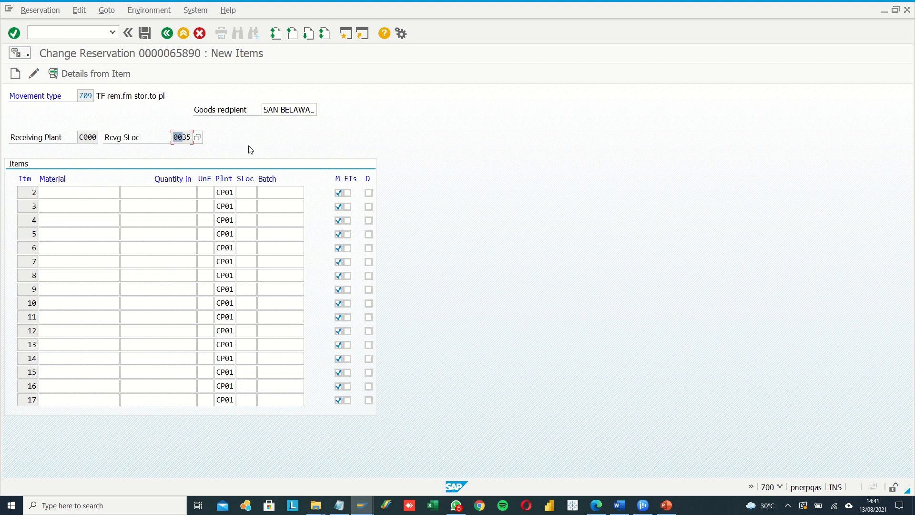
click(183, 33)
click(216, 228)
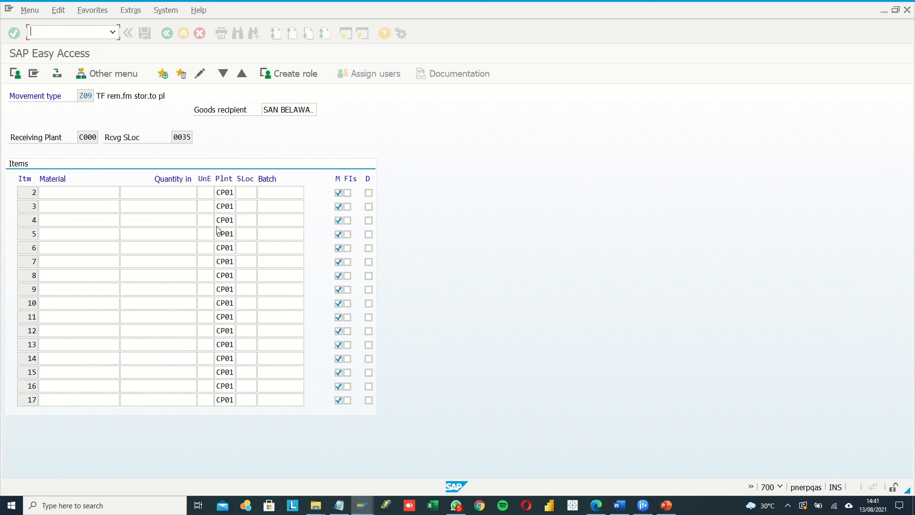
Step: Display the posted reservation's overview with transaction MB23 and return to the initial screen
text(MB23)
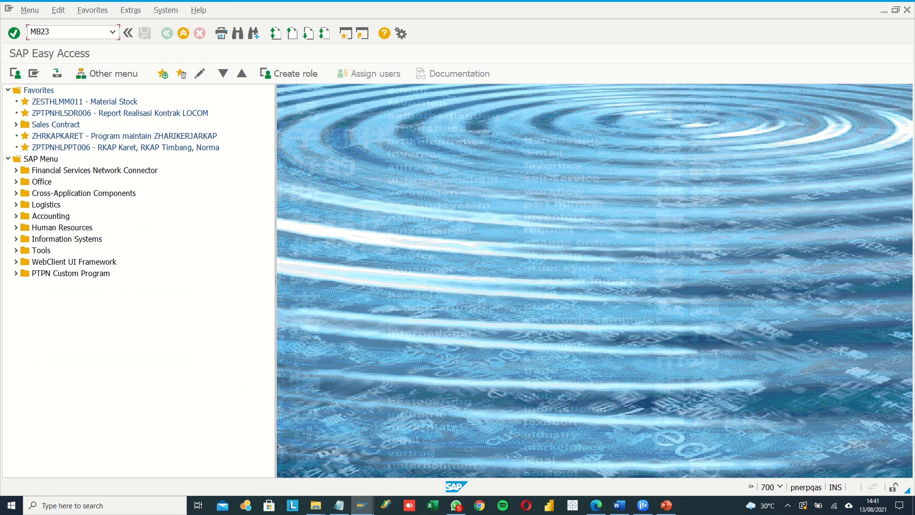
key(Return)
key(Return)
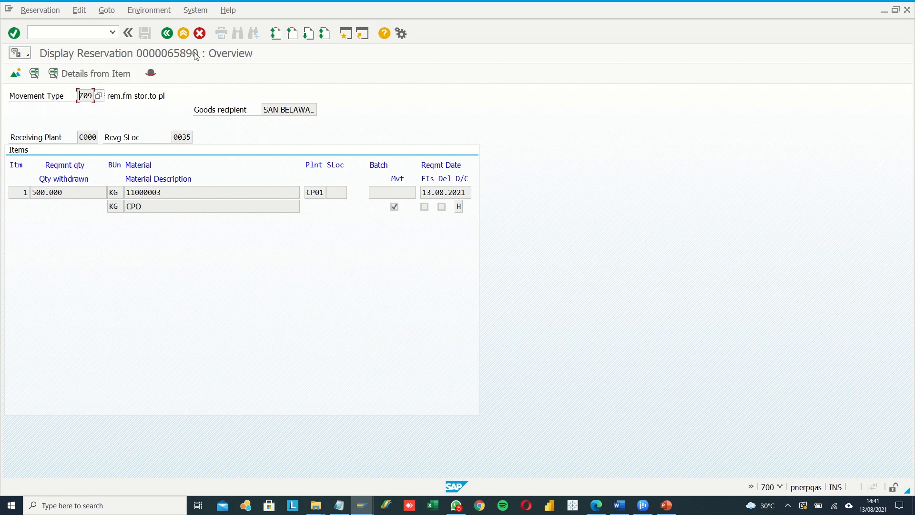
click(167, 33)
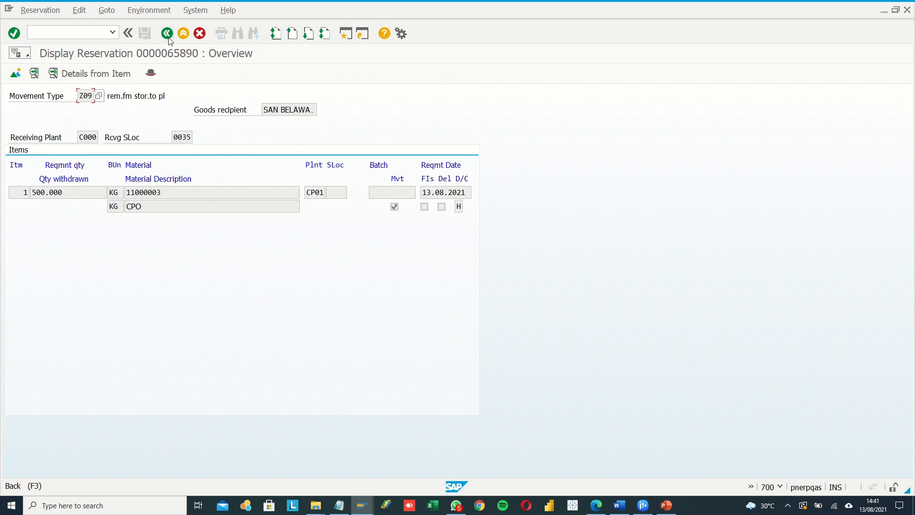
Step: Start transaction MB25 and list the open reservations for material 11000003 with the plant restriction cleared
click(69, 34)
text(/NMB)
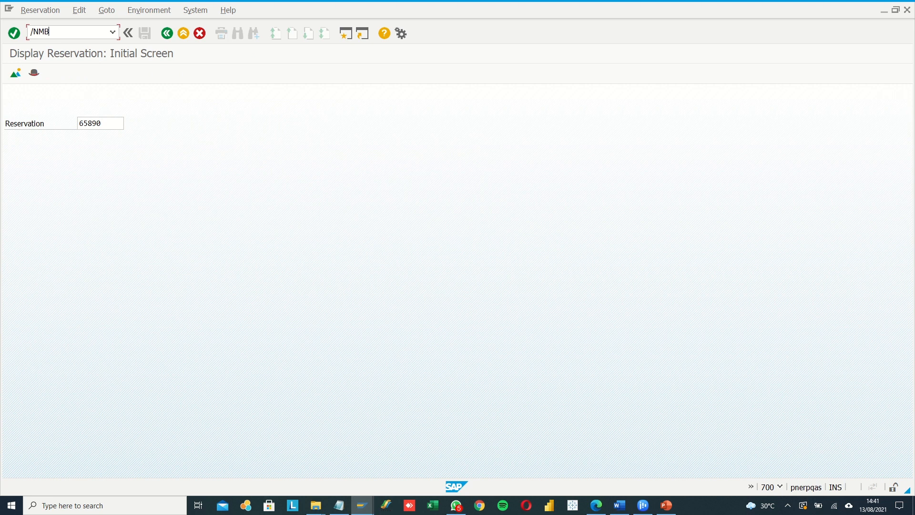
text(25)
key(Return)
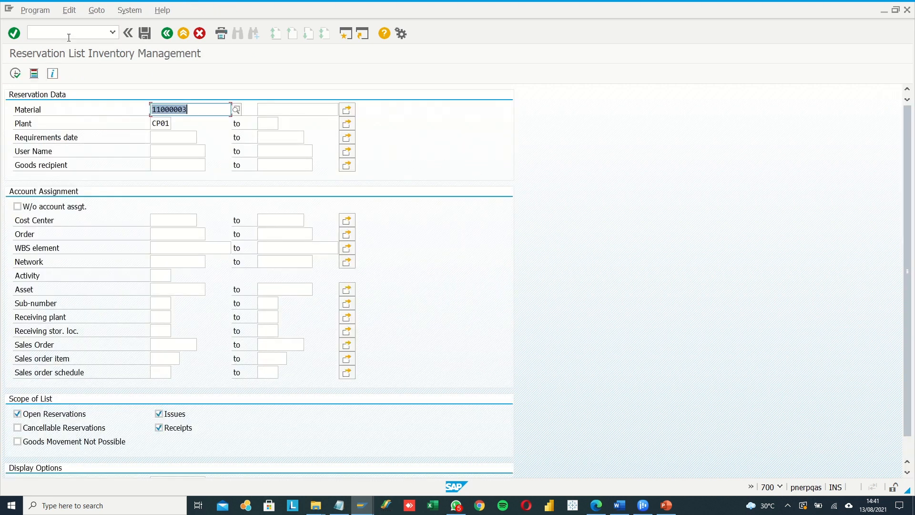
key(Tab)
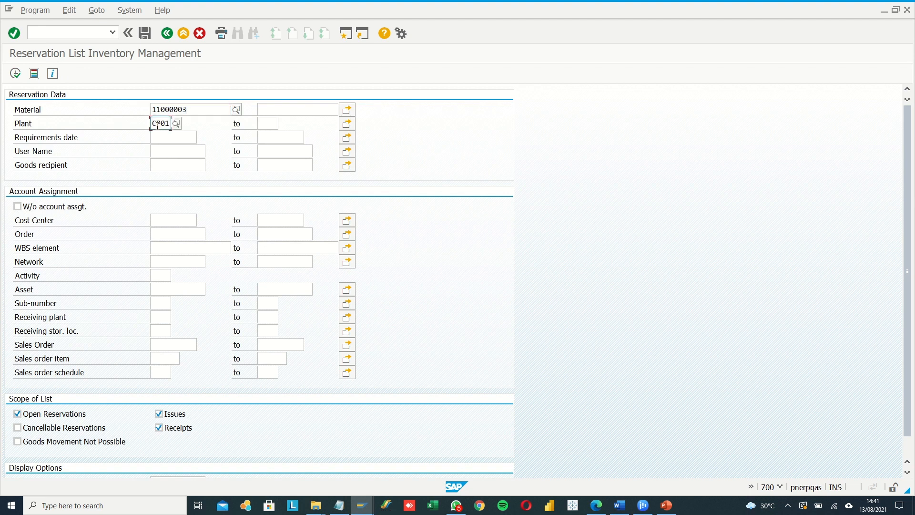
key(Delete)
click(14, 73)
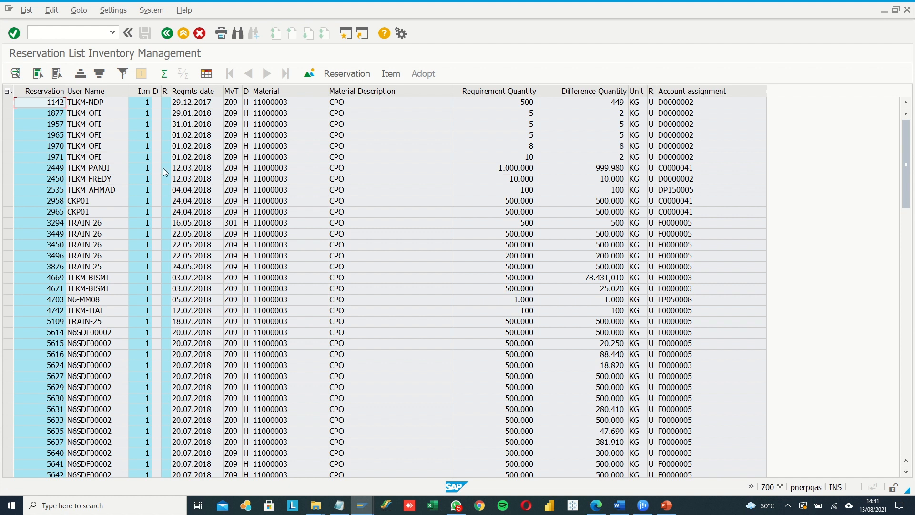
Step: Add the Plant column before the User Name column in the reservation list layout and review the plants of the listed reservations
scroll(164, 172, down, 20)
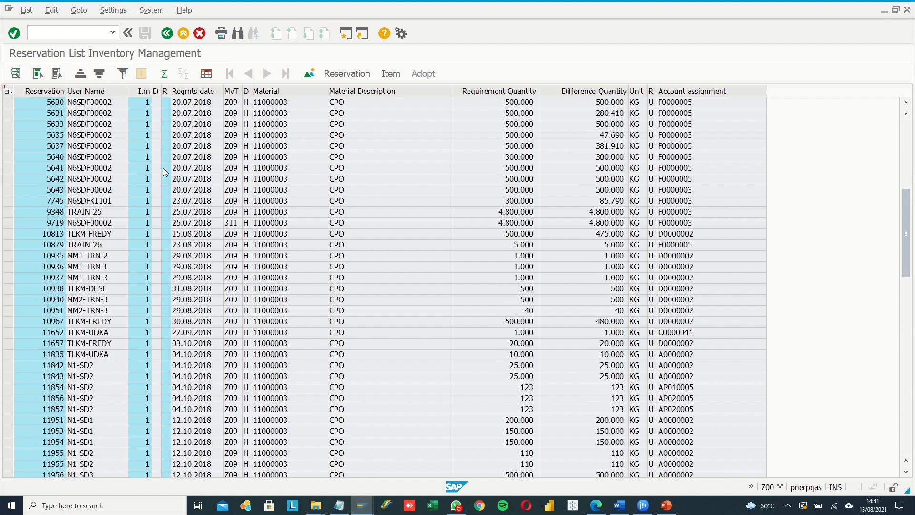
scroll(165, 171, up, 20)
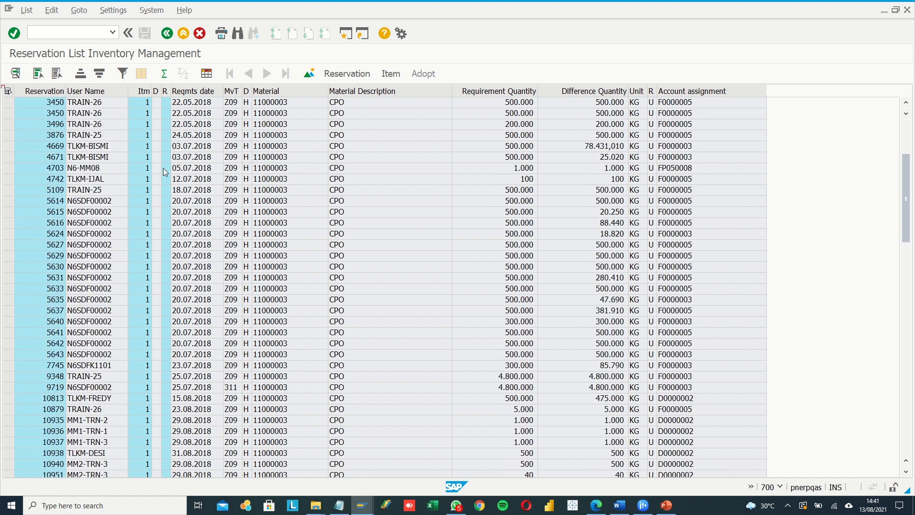
right_click(104, 92)
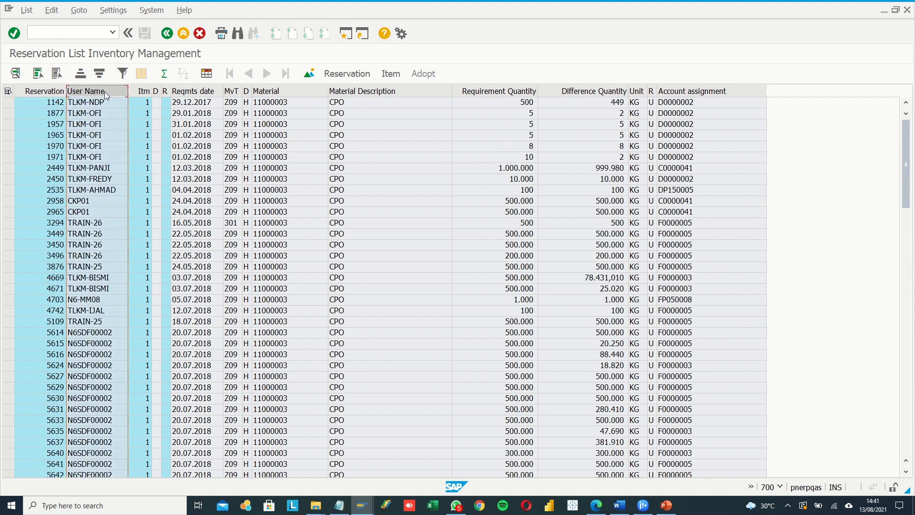
click(125, 128)
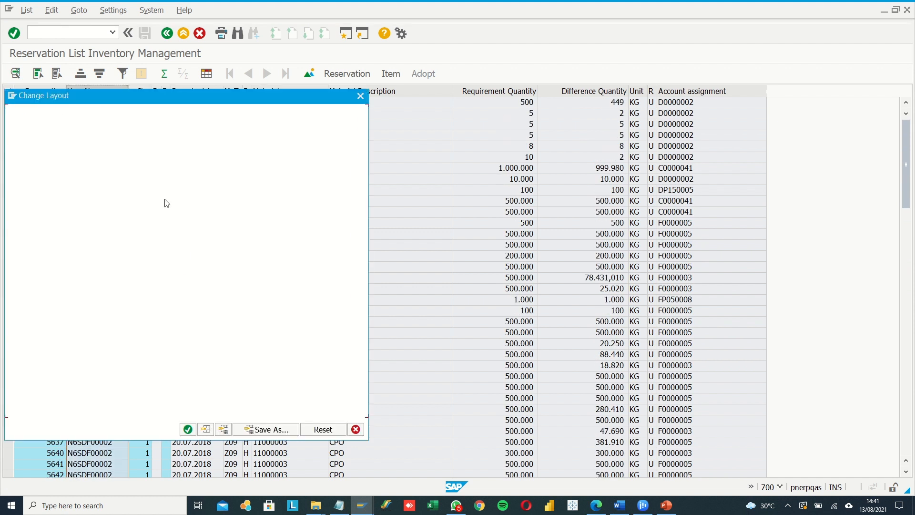
click(208, 238)
click(183, 267)
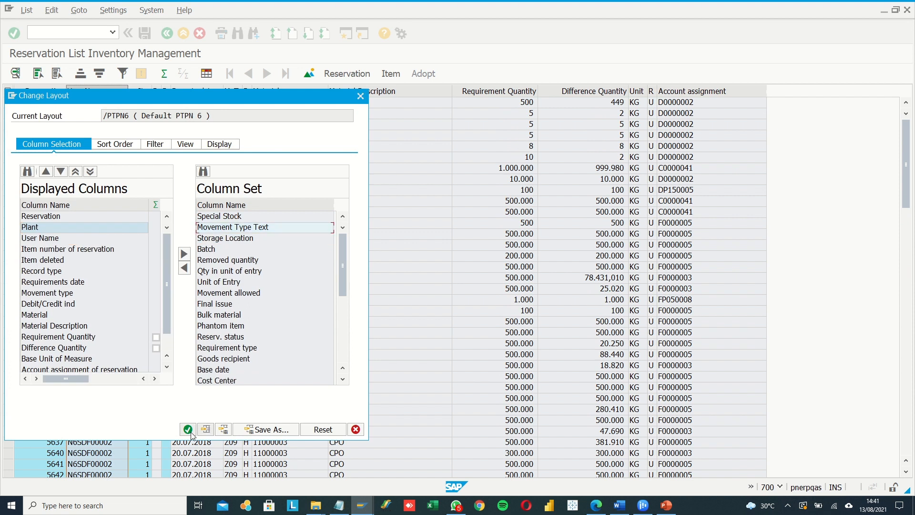
key(Return)
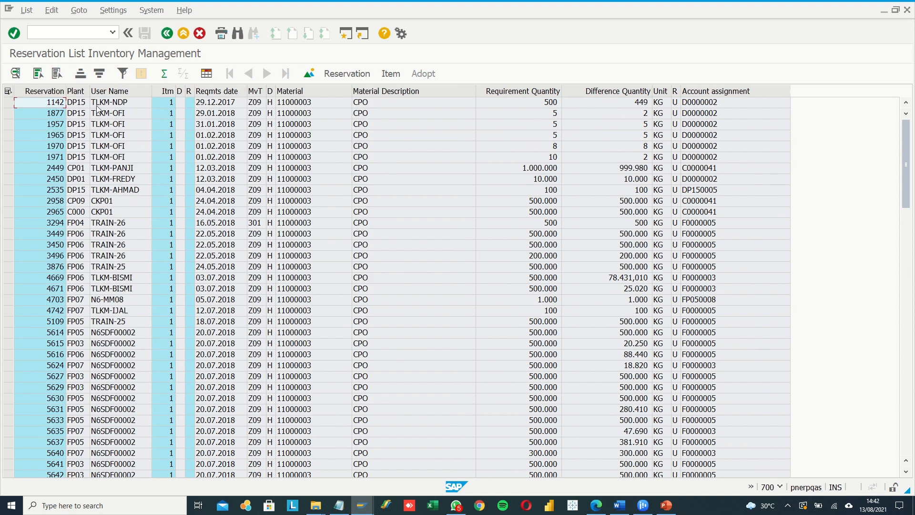
click(72, 92)
scroll(81, 286, down, 6)
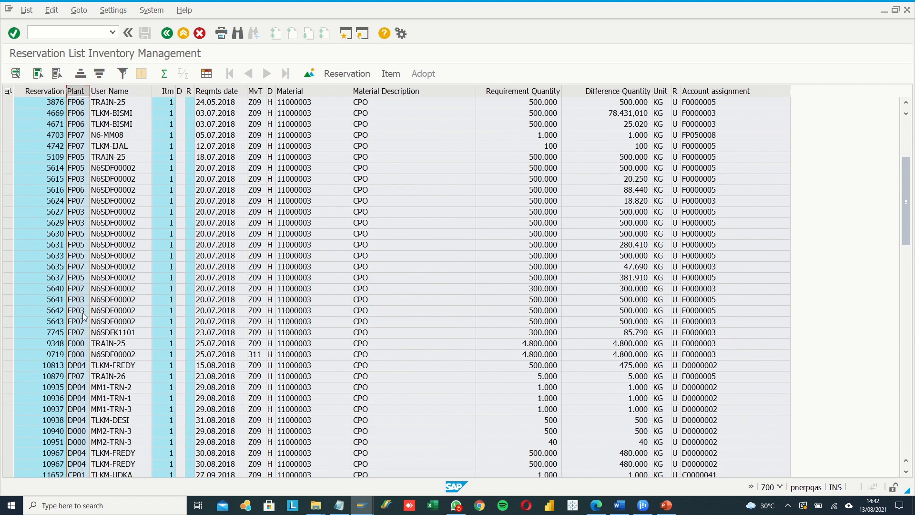
scroll(83, 315, down, 9)
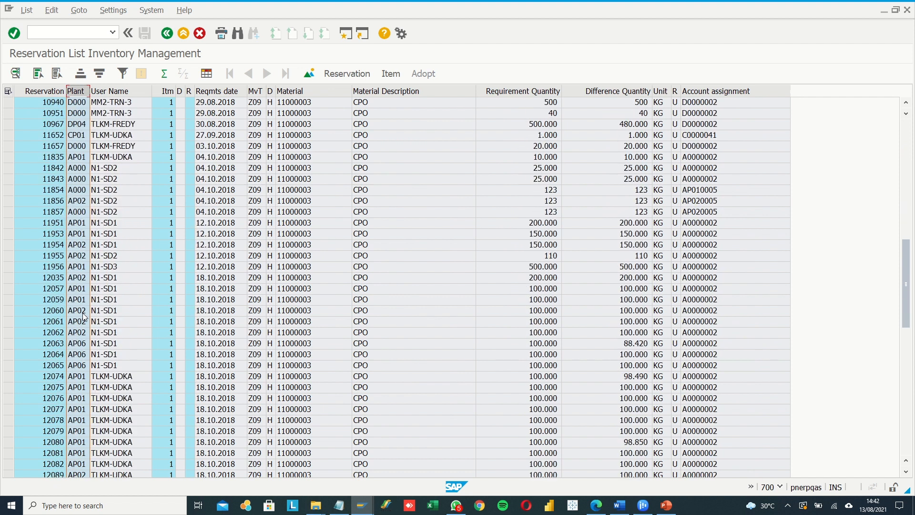
Step: Restrict the reservation list for material 11000003 to plant CP01 and run it
click(167, 33)
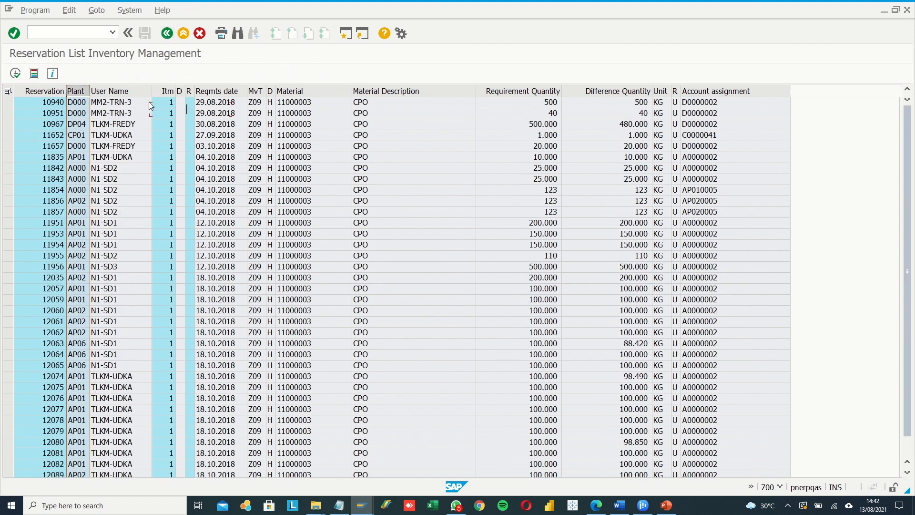
click(160, 120)
text(CP01)
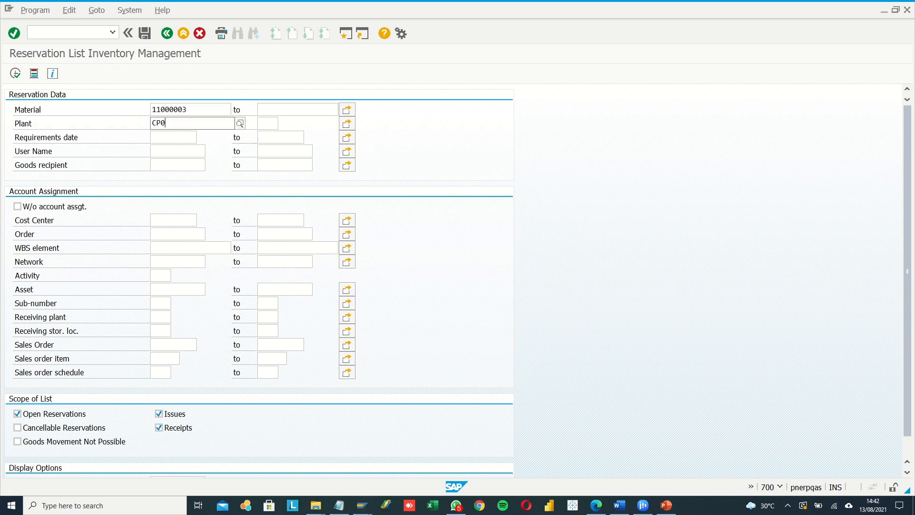
double_click(159, 120)
double_click(16, 75)
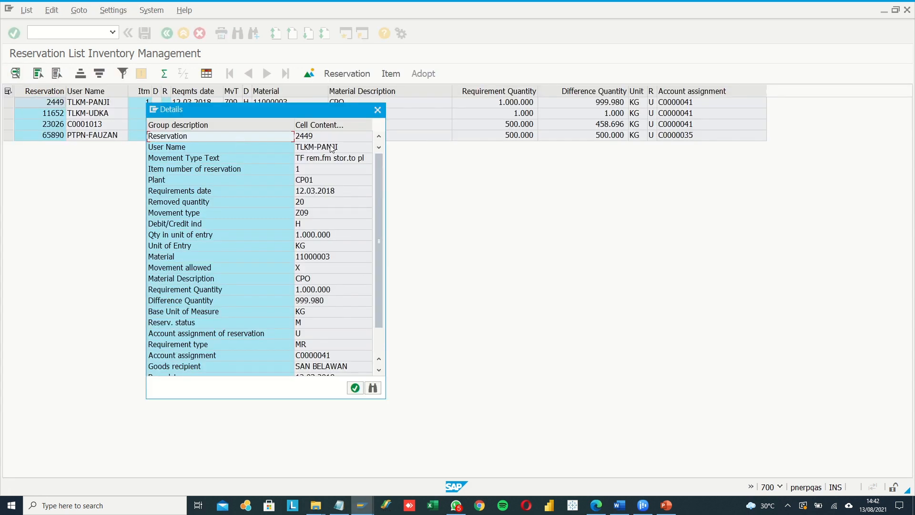
click(378, 109)
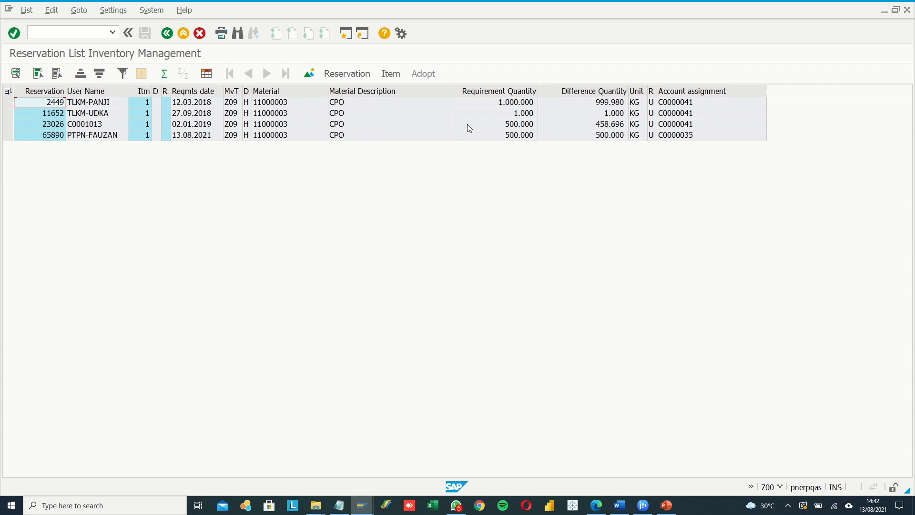
Step: Highlight the reservation dated 13.08.2021 in the list and return to the SAP Easy Access screen
click(10, 115)
drag(8, 125, 8, 140)
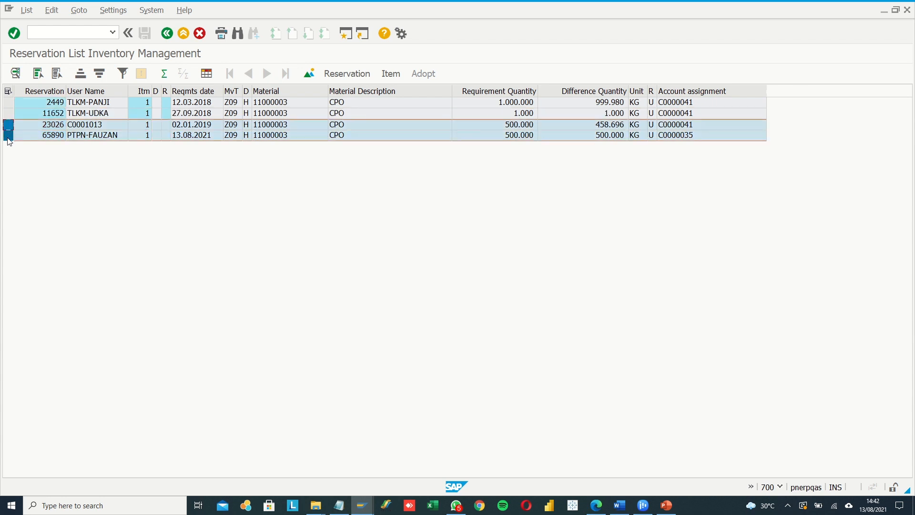
click(8, 138)
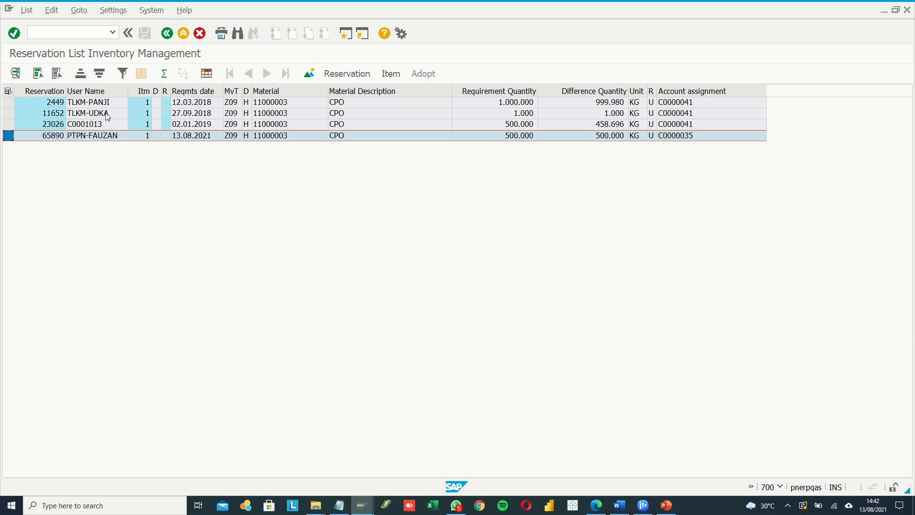
click(166, 33)
click(168, 34)
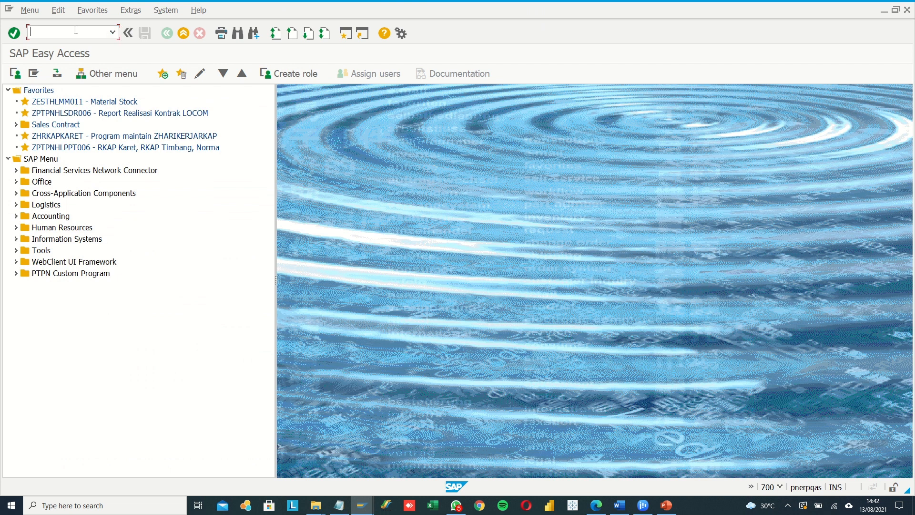
Step: Start the Form Reservation transaction ZMB25 and check the reservation number value list without choosing an entry
text(ZMB25)
key(Return)
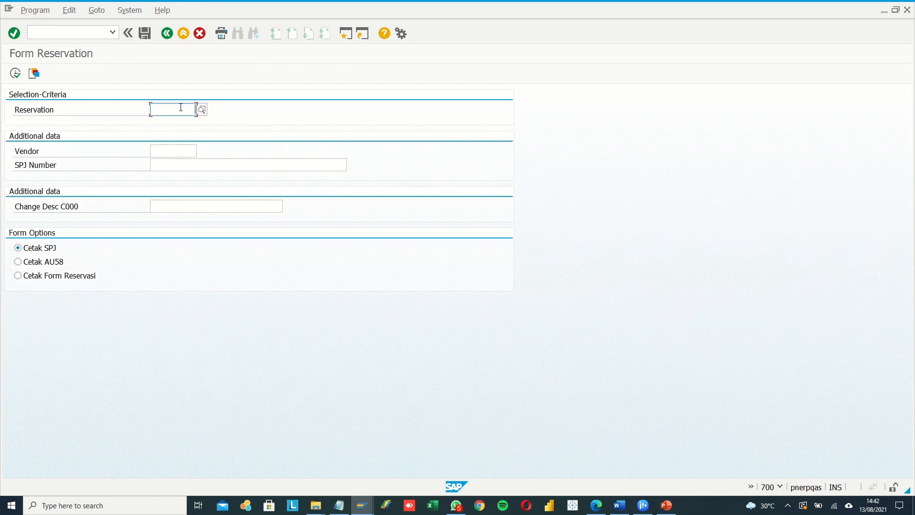
click(201, 110)
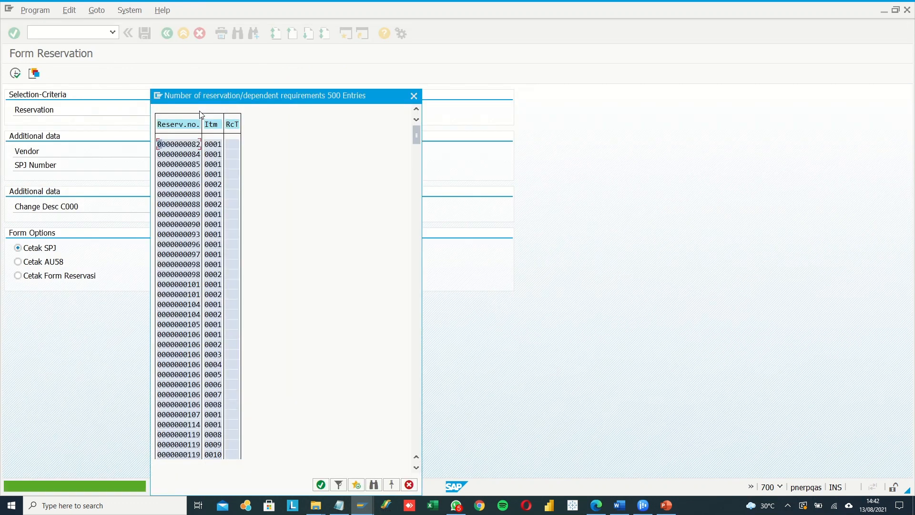
click(414, 96)
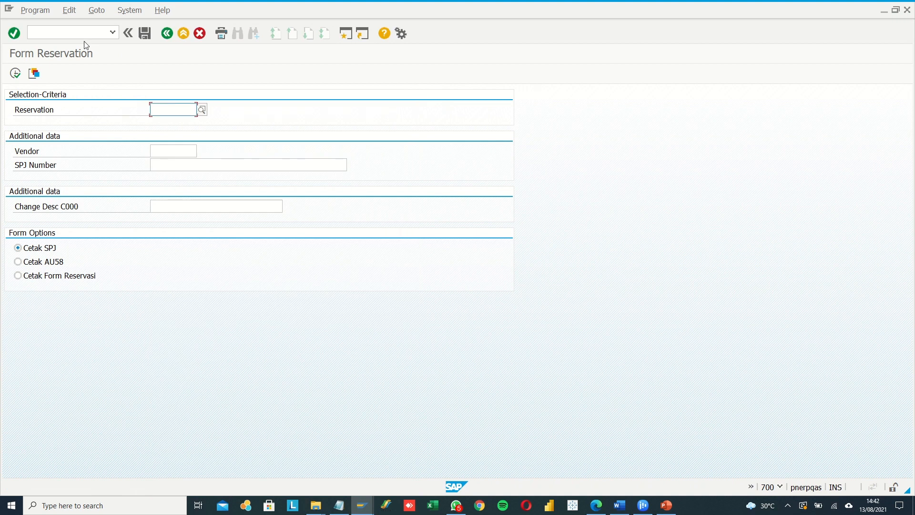
Step: Open transaction MB25 in a new session and list the open reservations for material 11000003 in plant CP01
click(70, 32)
text(/O)
text(MB)
text(03)
key(Return)
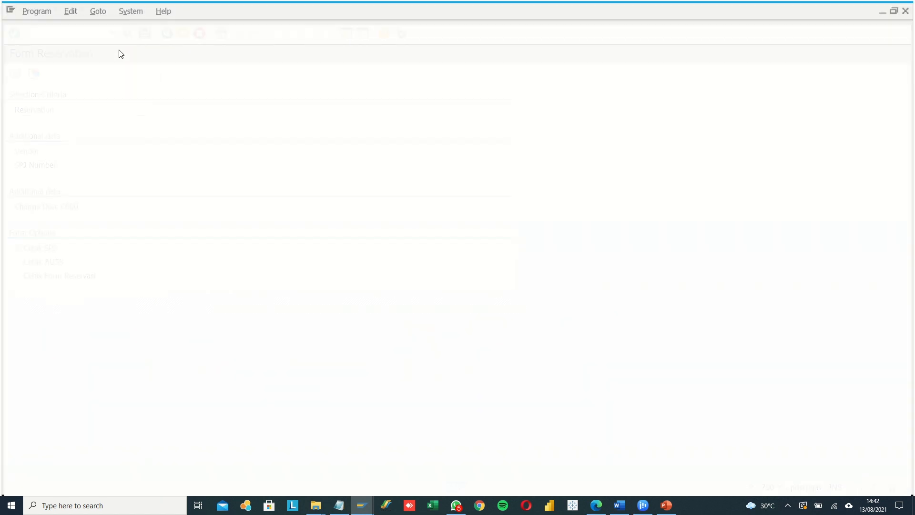
click(16, 74)
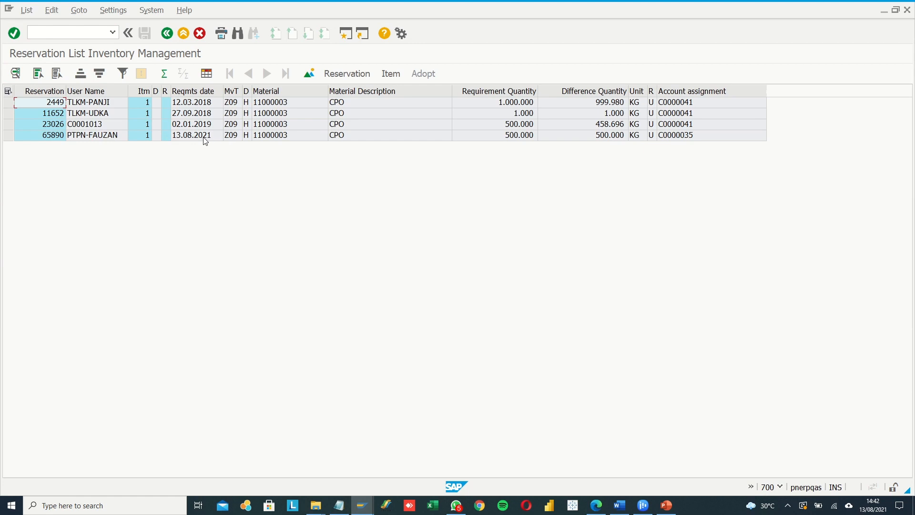
Step: Look up the number of the reservation dated 13.08.2021 and enter it in the Form Reservation session
click(63, 136)
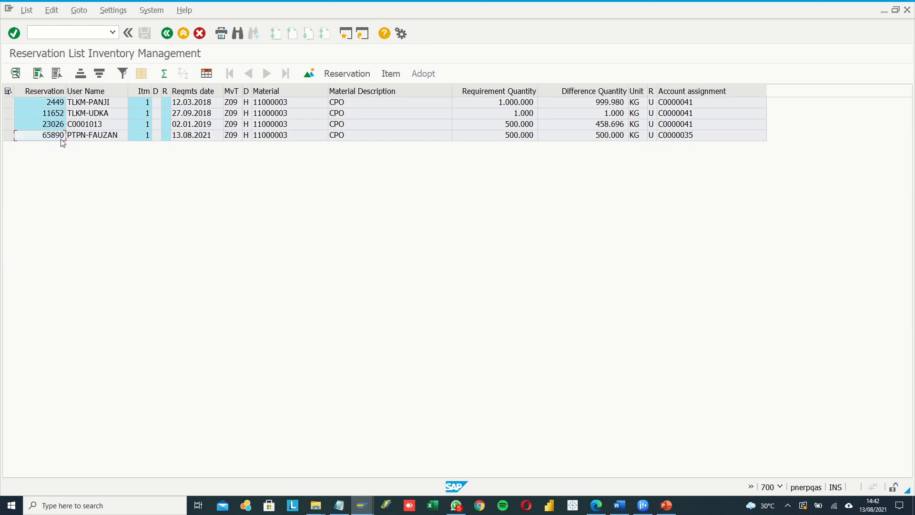
click(362, 506)
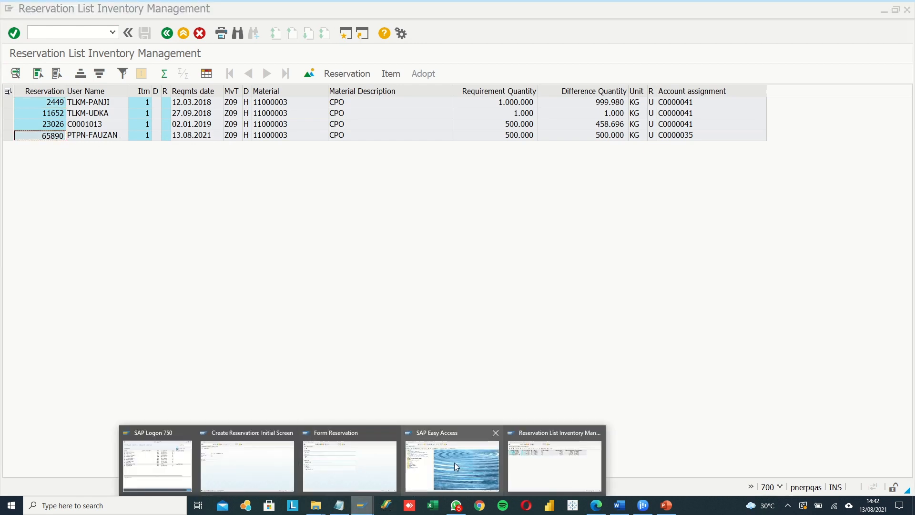
click(347, 471)
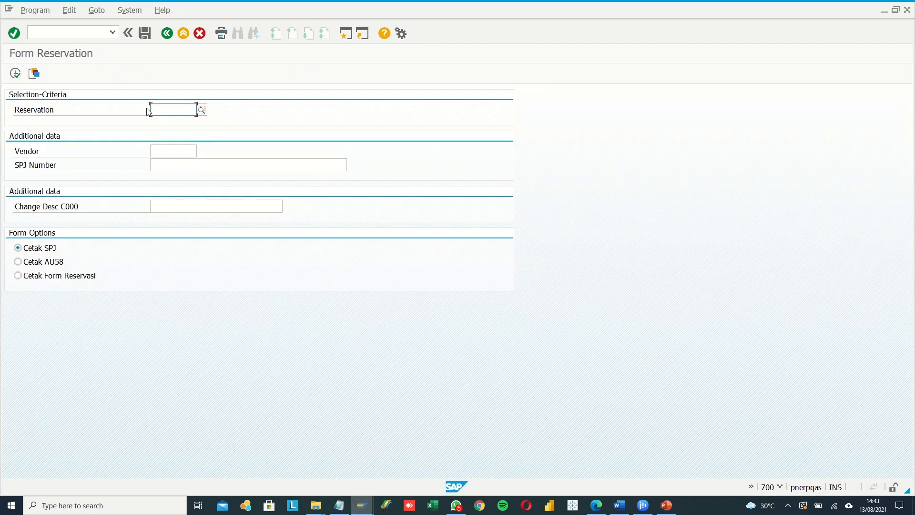
text(65890)
Step: Choose the vendor PT. Pancuranmas Indo Sejati of plant CP21 and enter 1234567OKTES/2021 as the SPJ number
click(182, 149)
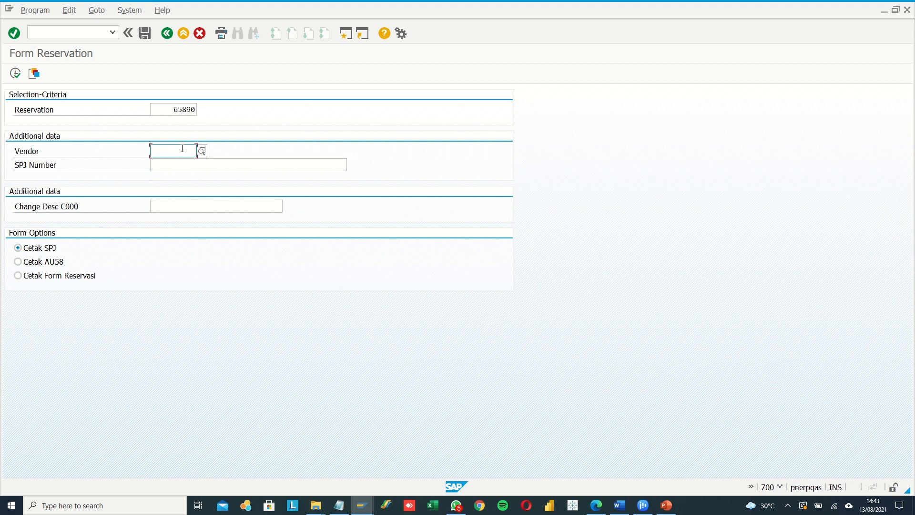
click(202, 151)
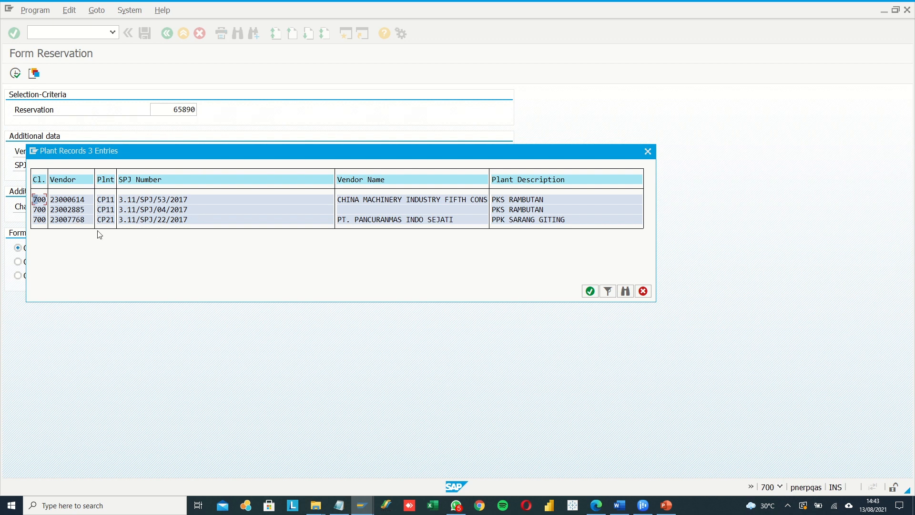
double_click(64, 222)
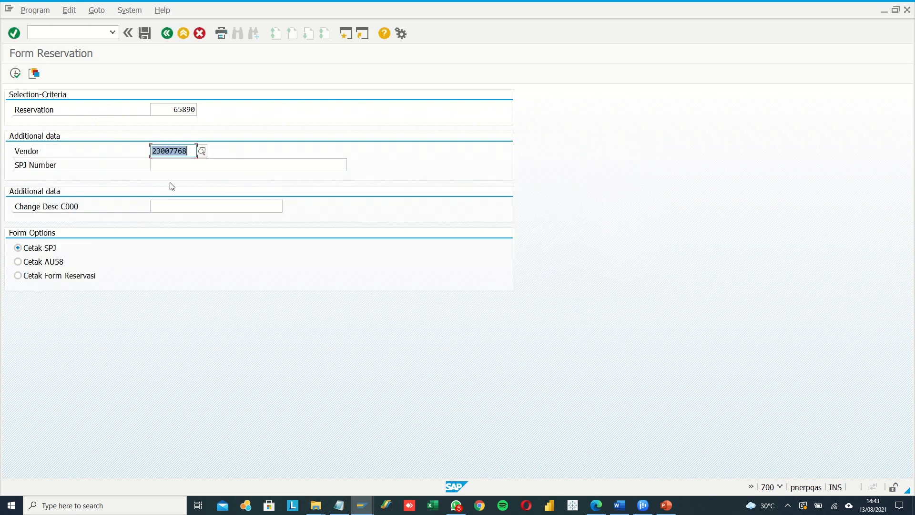
click(185, 165)
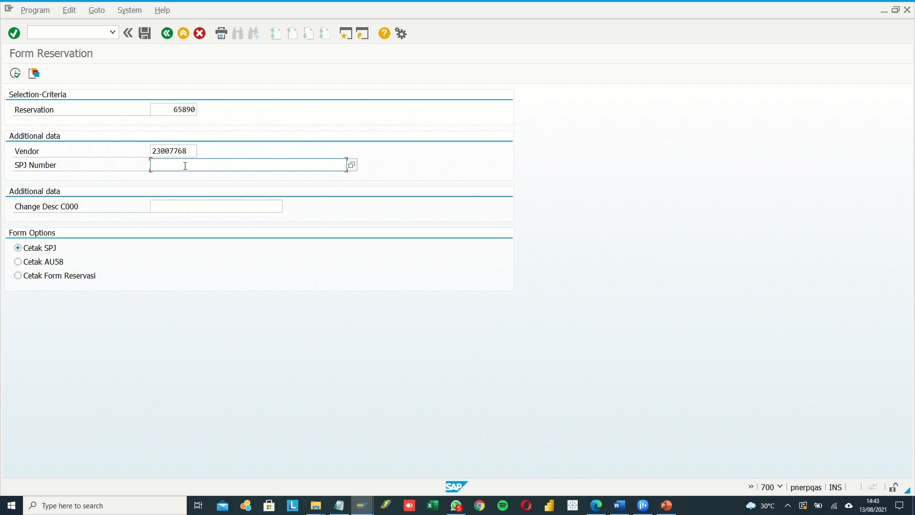
text(12345670KTES/2021)
Step: Generate the print preview of the reservation form with the Cetak SPJ option and return to the SAP Easy Access screen
click(14, 72)
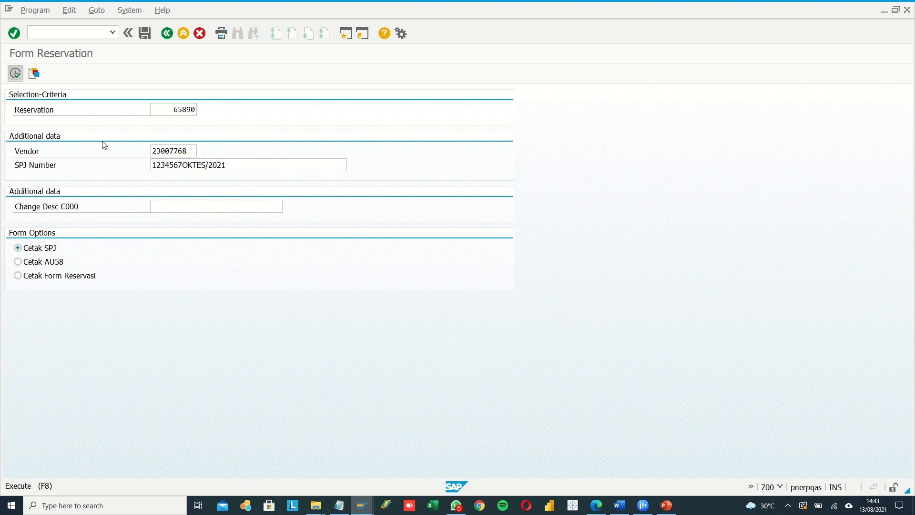
click(117, 132)
click(292, 366)
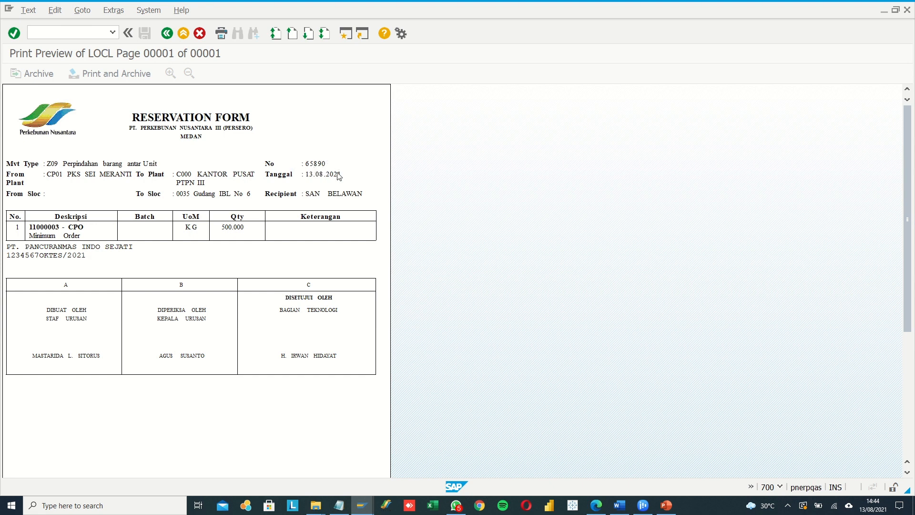
click(167, 33)
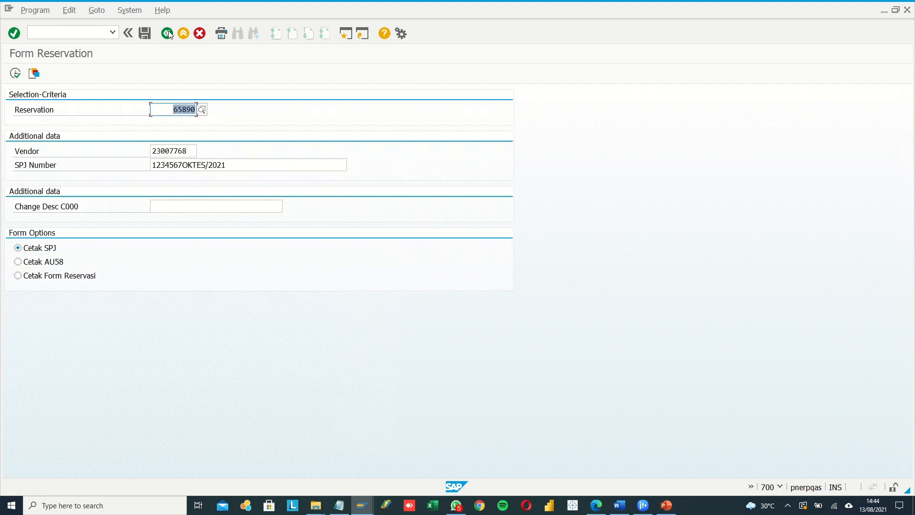
click(168, 33)
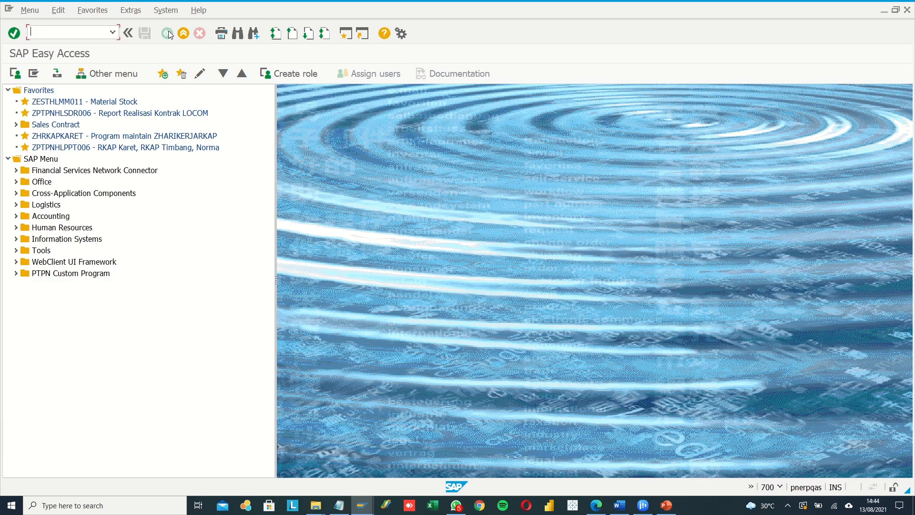
mouse_move(509, 11)
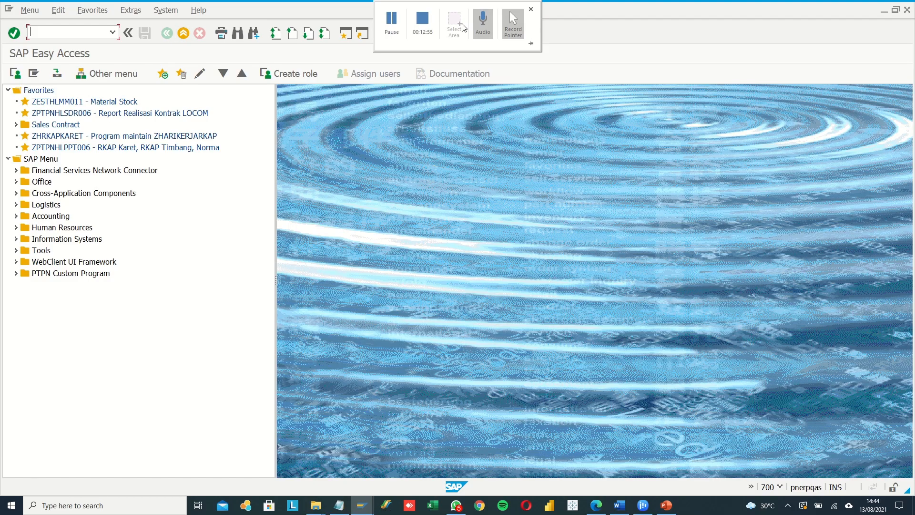
click(420, 24)
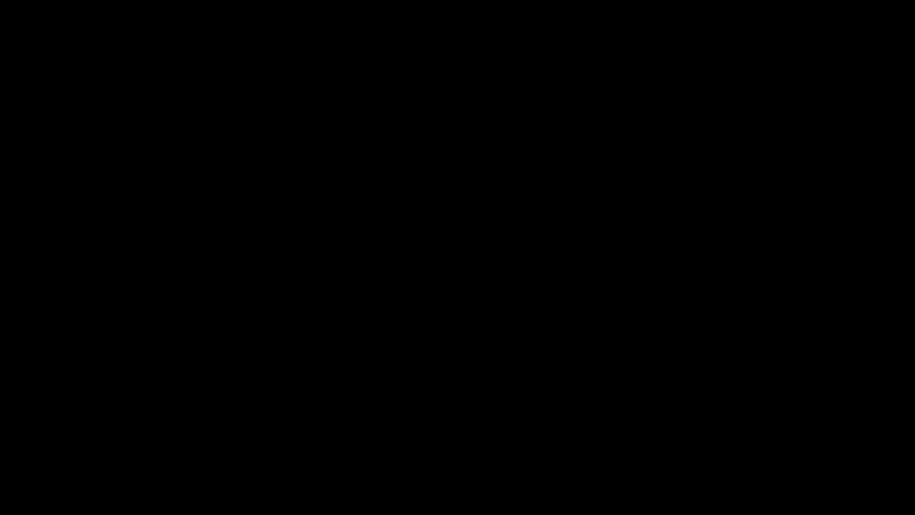